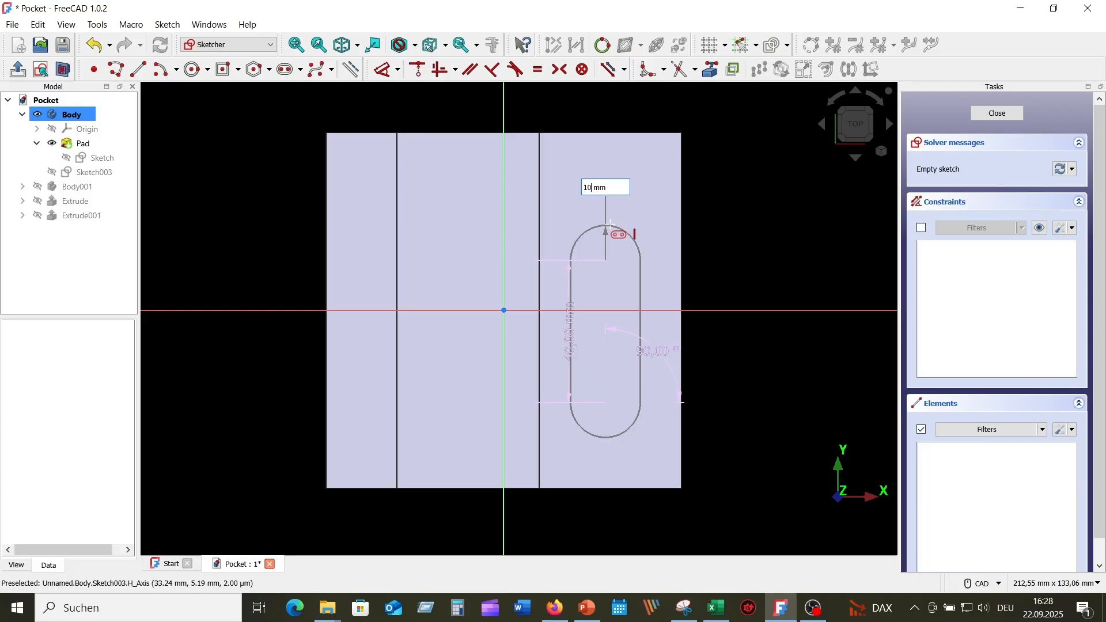
- Finish the slot with a 10 mm radius and make its two arc centres symmetric about the horizontal axis
key(Return)
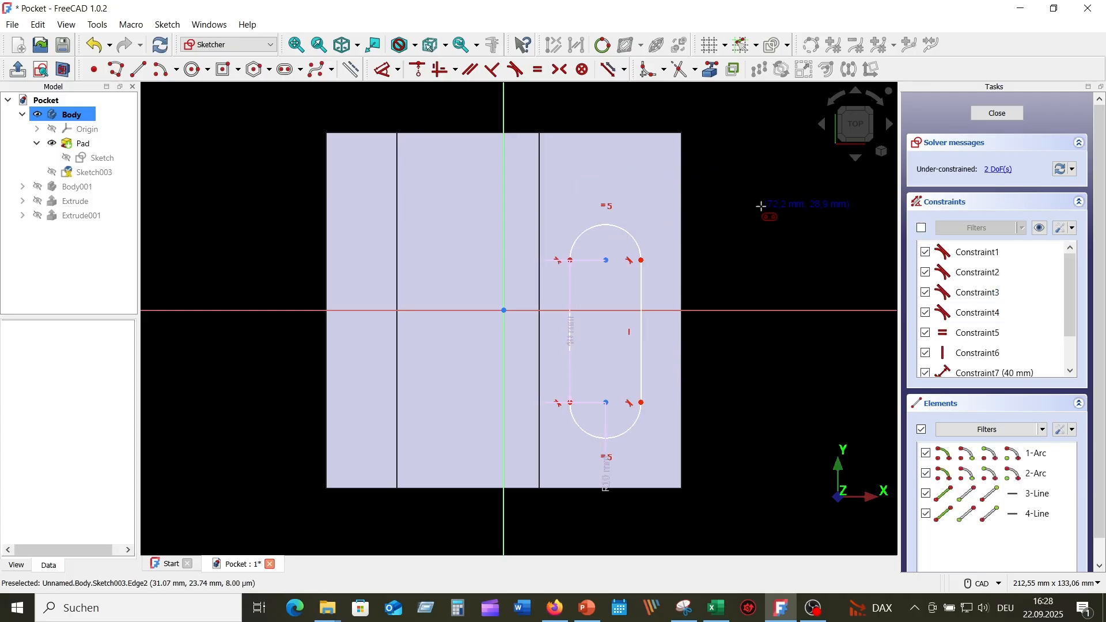
click(607, 407)
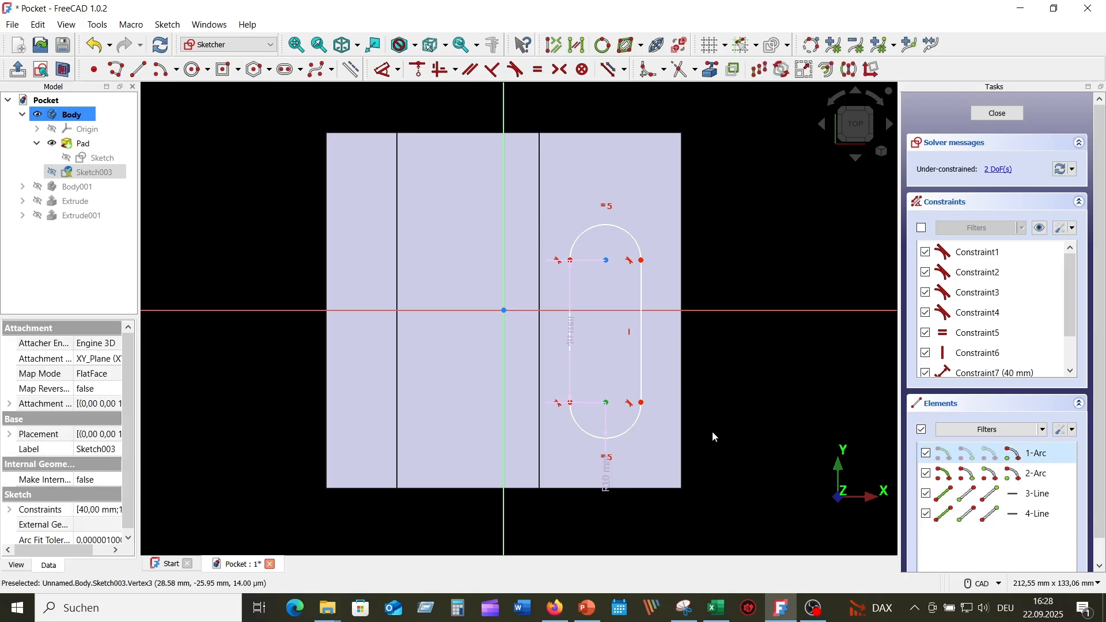
click(607, 261)
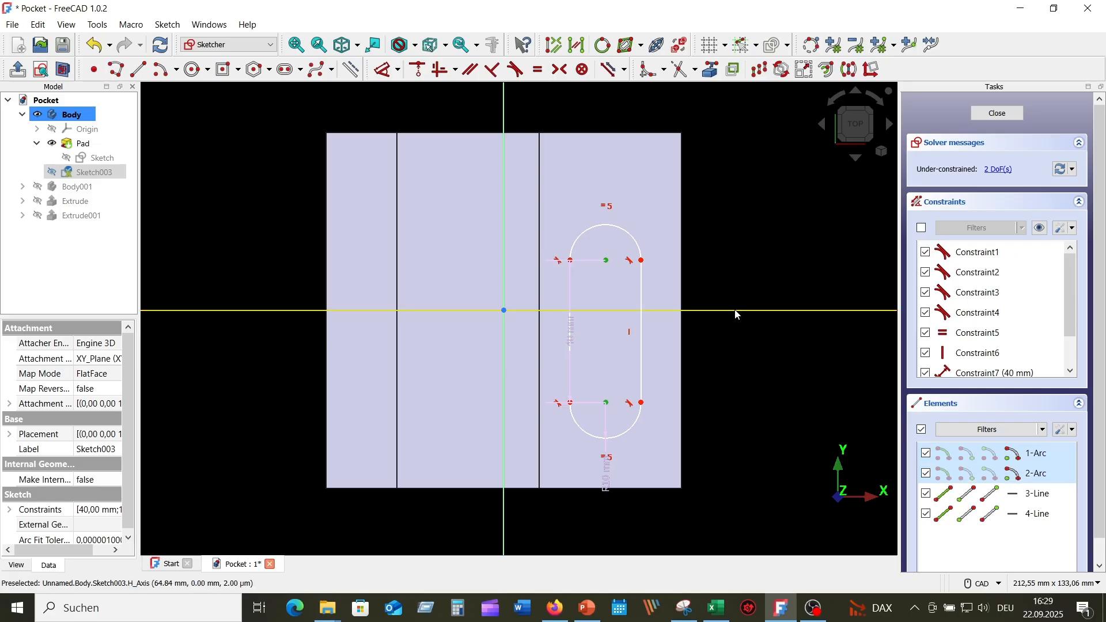
click(738, 312)
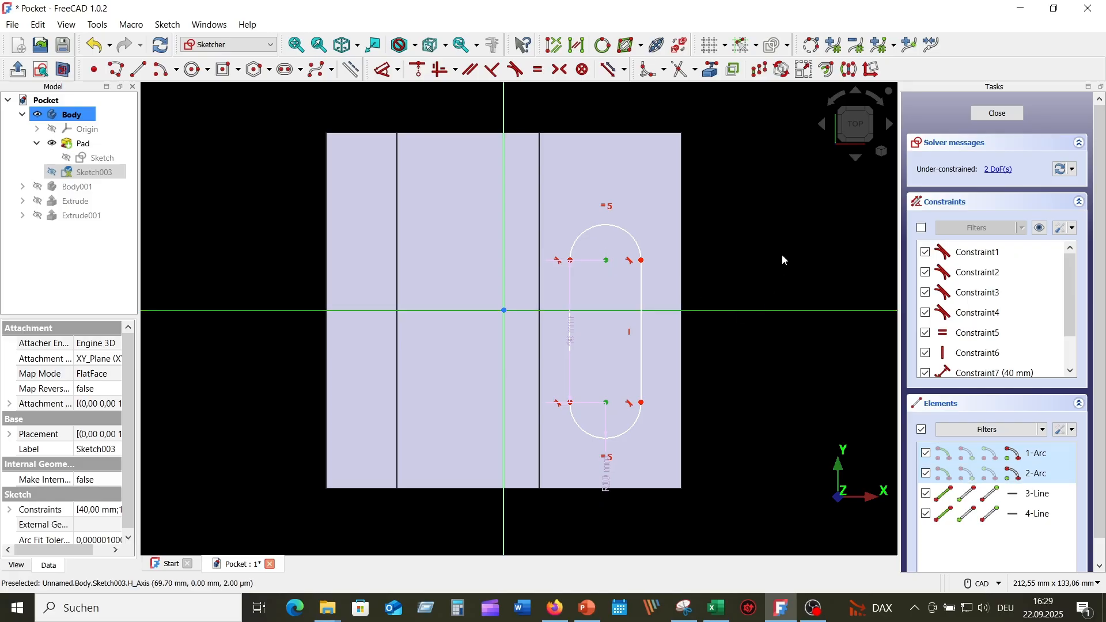
click(561, 70)
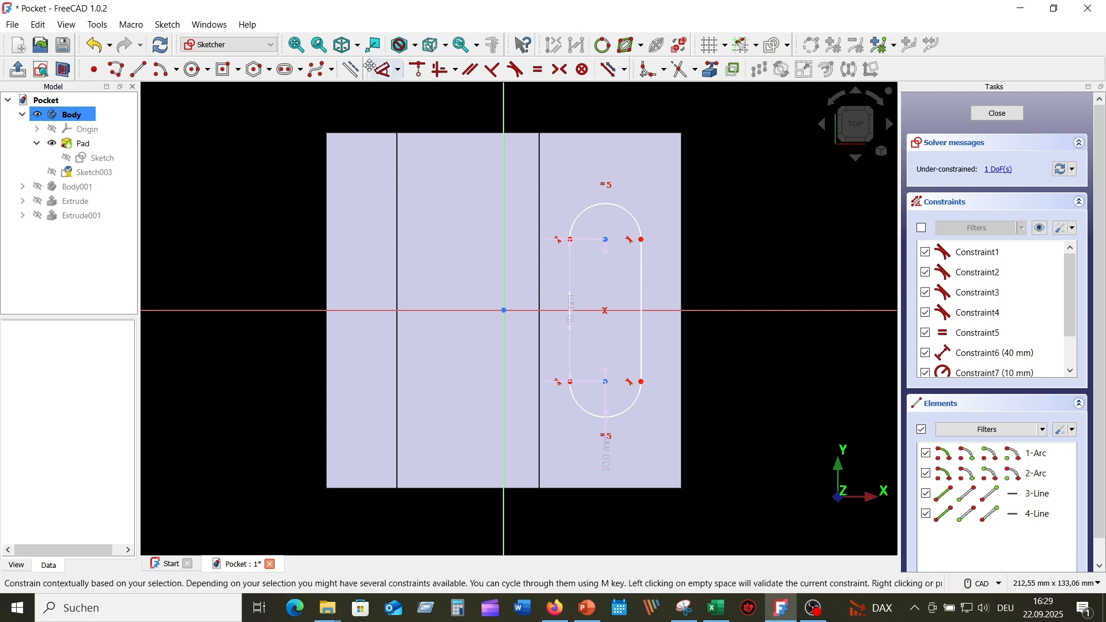
- Dimension the slot's upper arc centre 30 mm from the vertical axis and close the sketch
click(393, 72)
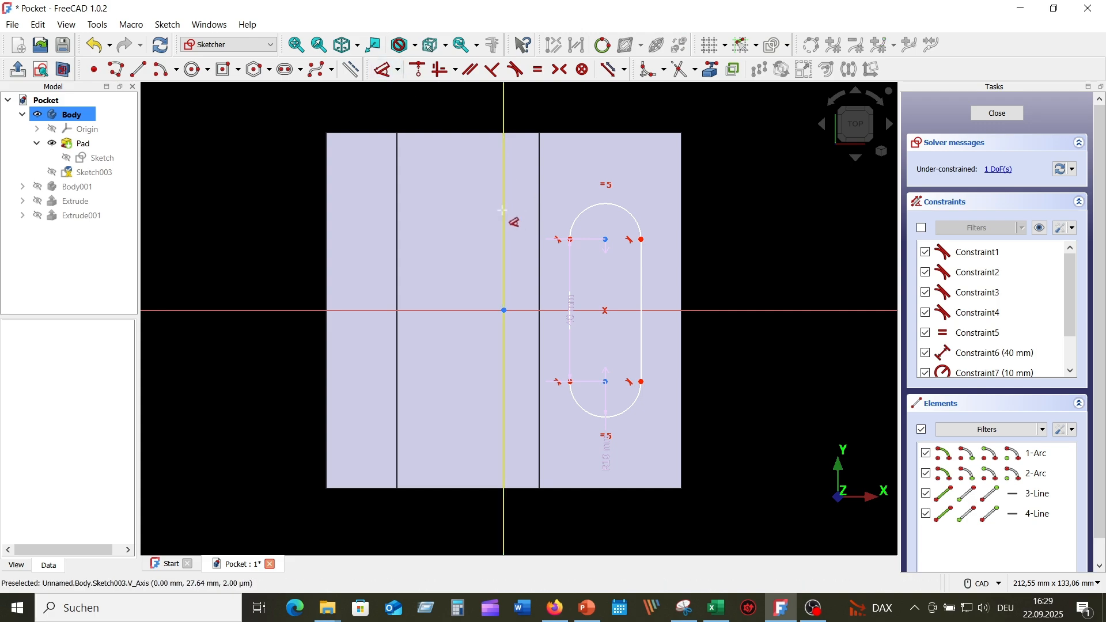
click(503, 210)
click(605, 239)
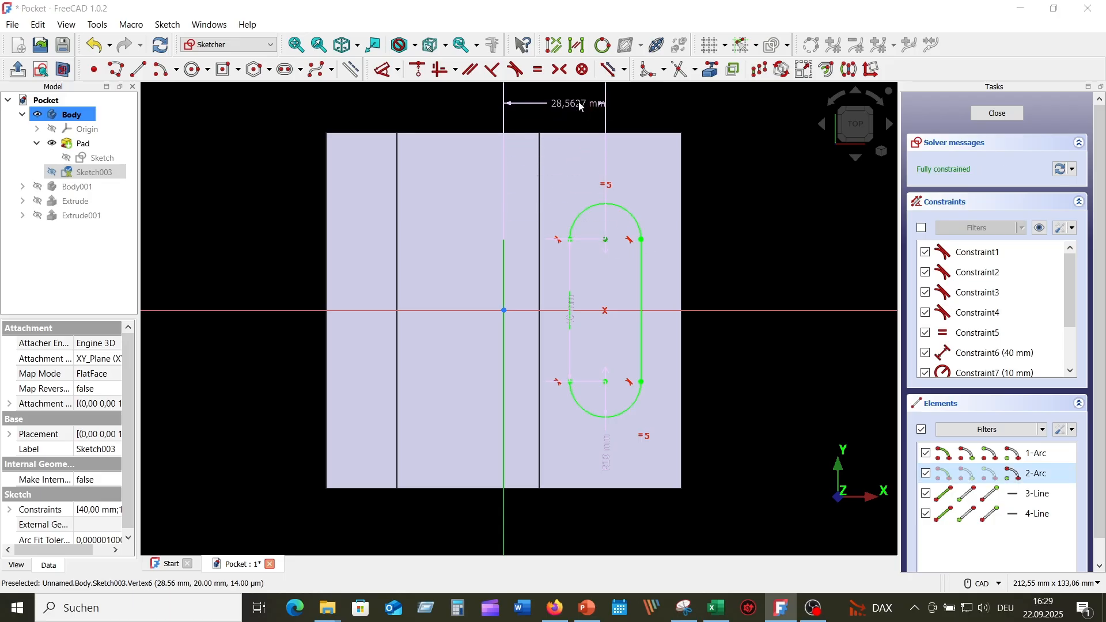
click(579, 102)
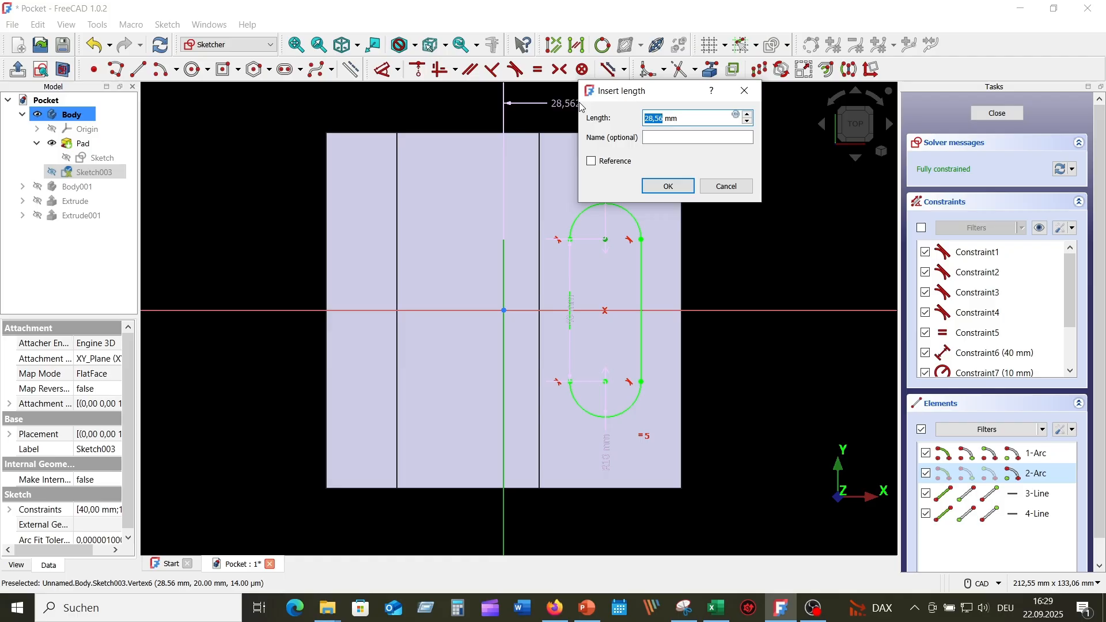
text(30)
key(Return)
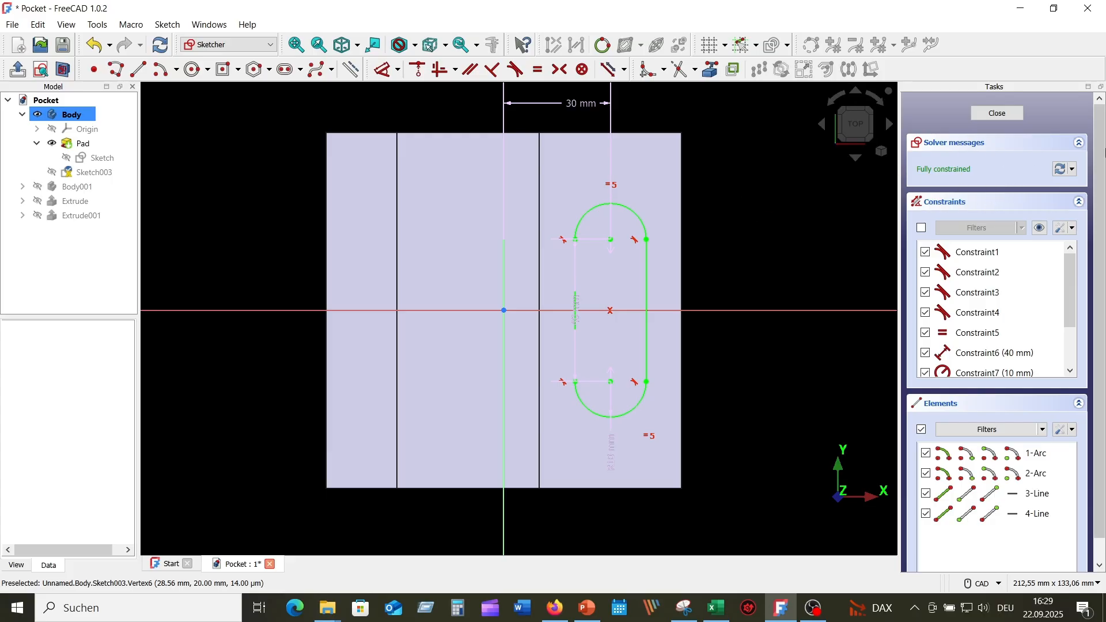
click(998, 113)
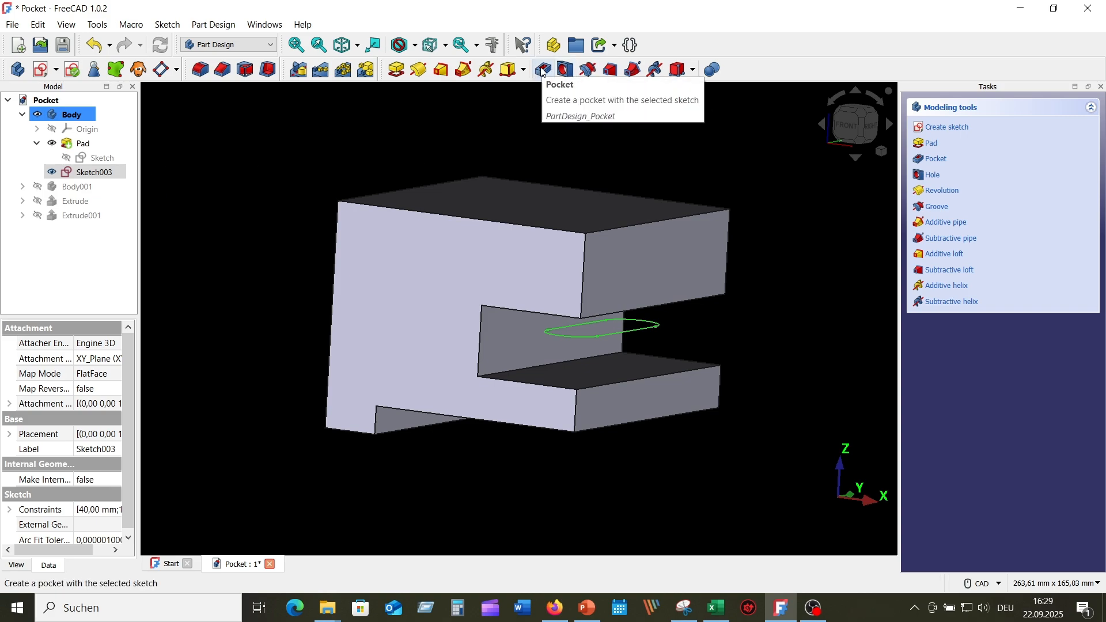
- Create a Pocket from the slot sketch with a length of 20 mm
click(212, 25)
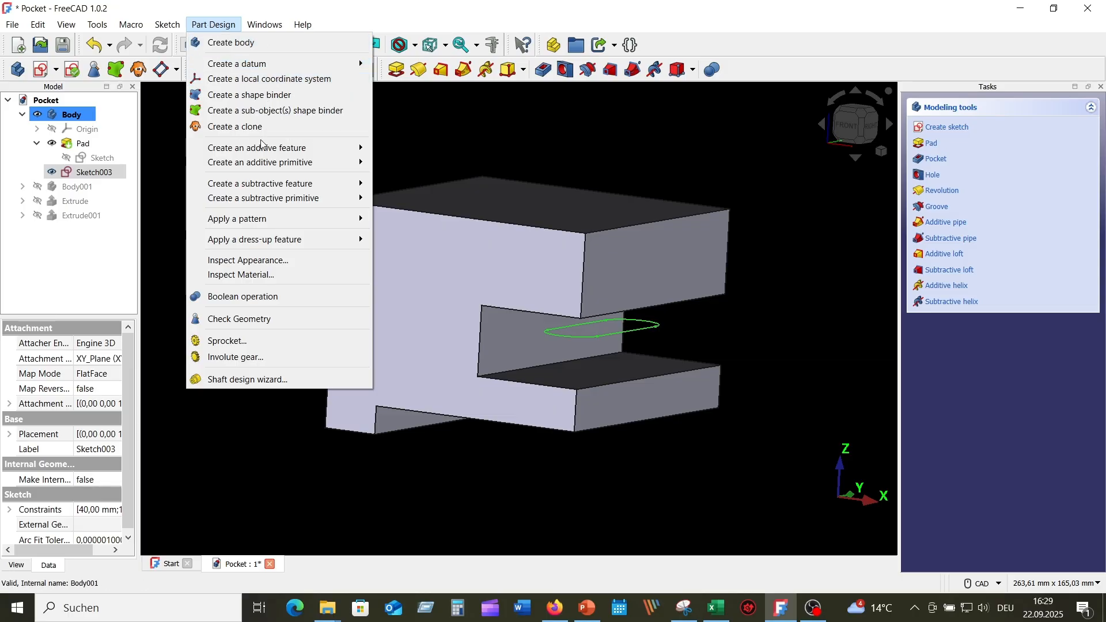
mouse_move(294, 200)
click(541, 70)
click(542, 70)
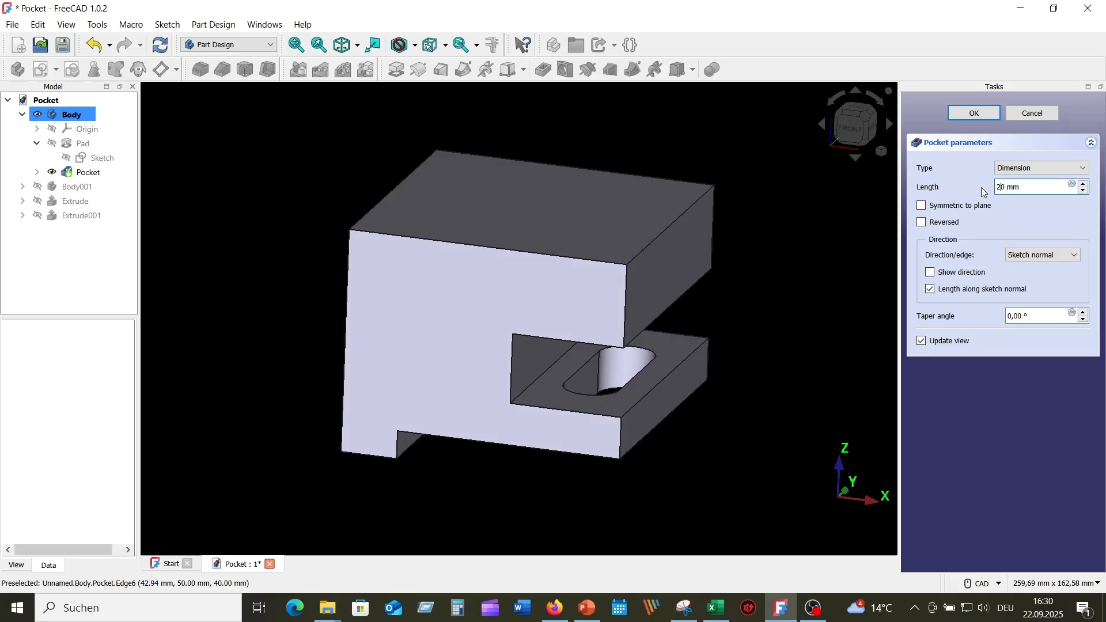
key(Tab)
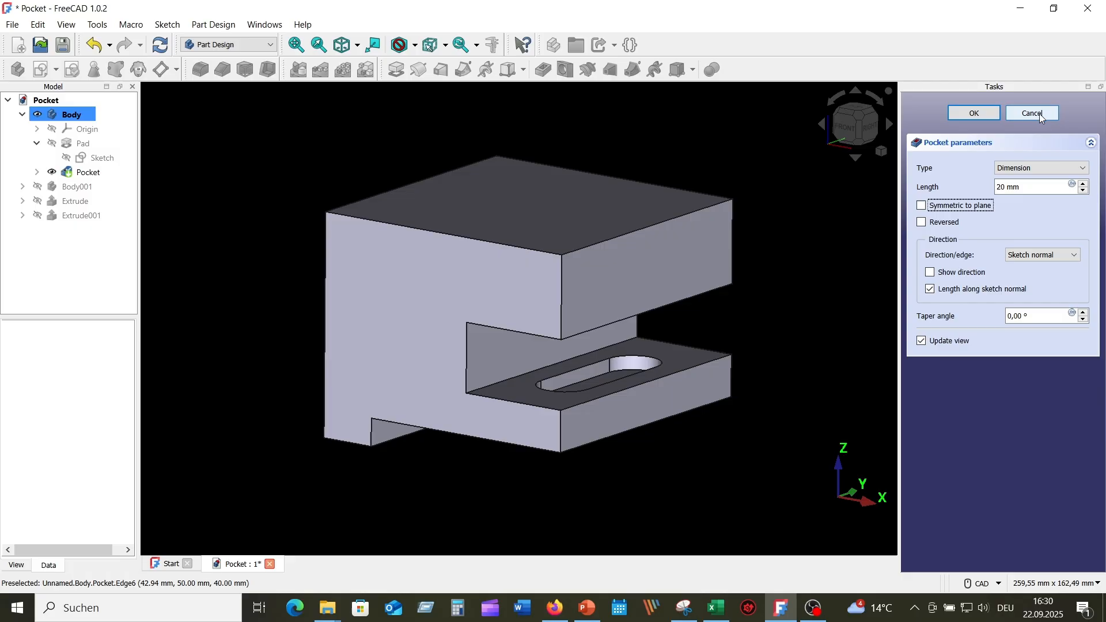
- Make the pocket symmetric to the sketch plane with a total length of 40 mm and accept it
click(924, 208)
drag(1001, 189, 987, 189)
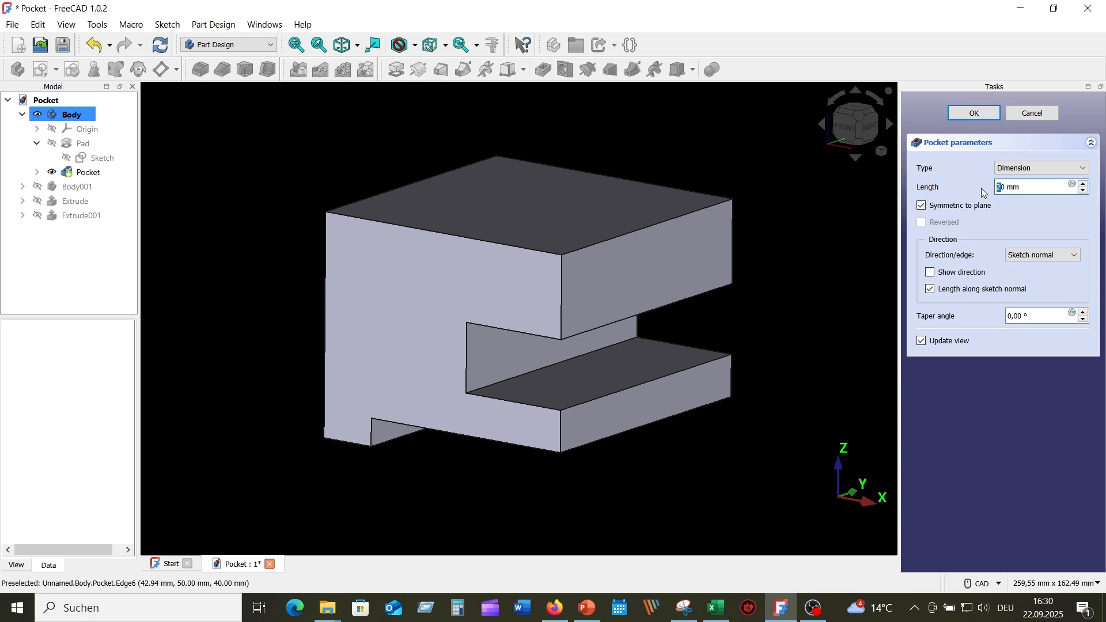
text(40)
key(Delete)
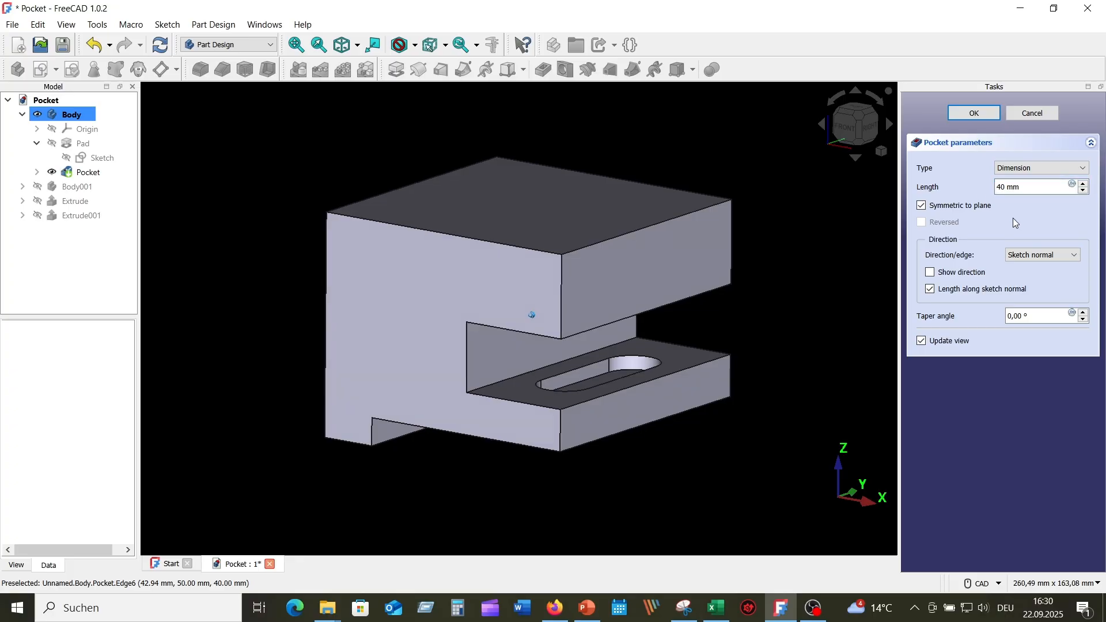
mouse_move(683, 271)
middle_down()
mouse_move(644, 363)
mouse_move(615, 394)
mouse_move(632, 356)
mouse_move(628, 278)
middle_up()
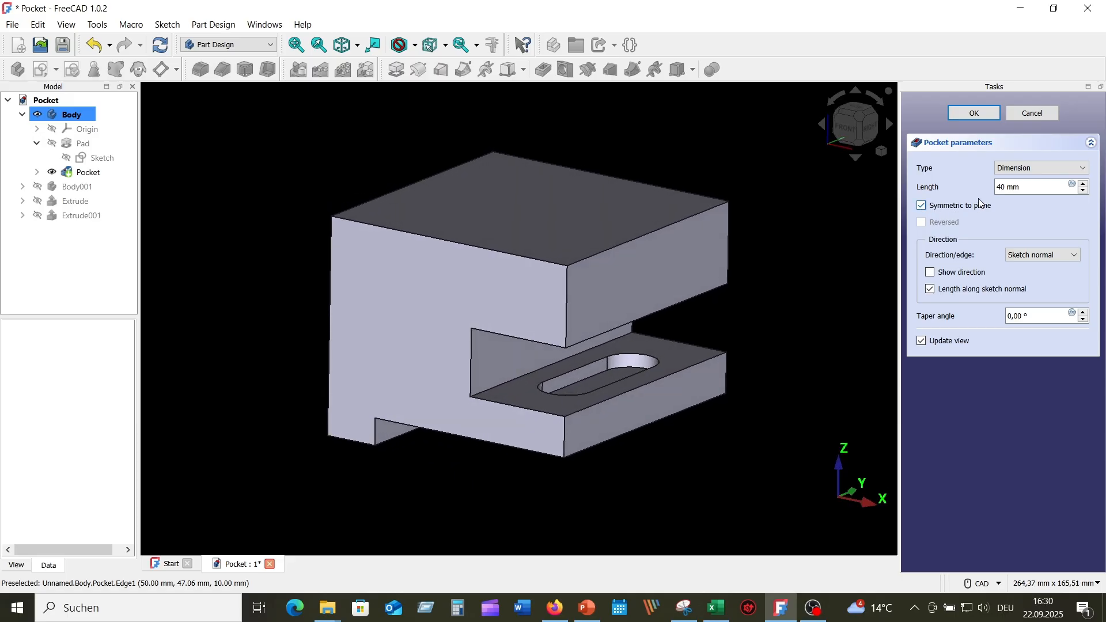
click(984, 116)
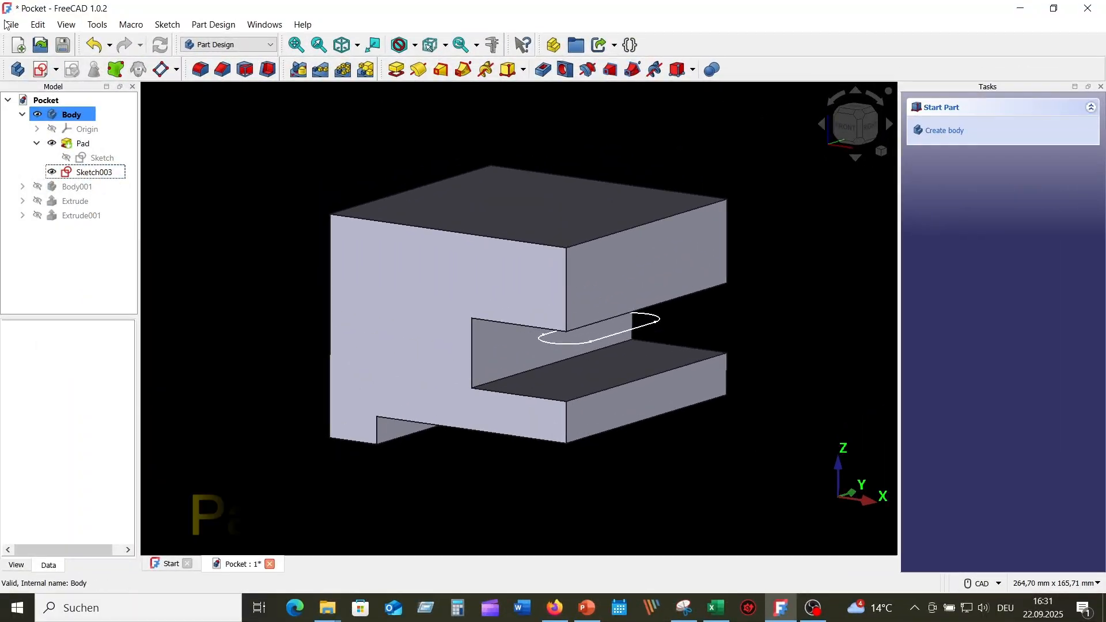
- Try a Through all Pocket from the slot sketch, made symmetric to the sketch plane
click(544, 71)
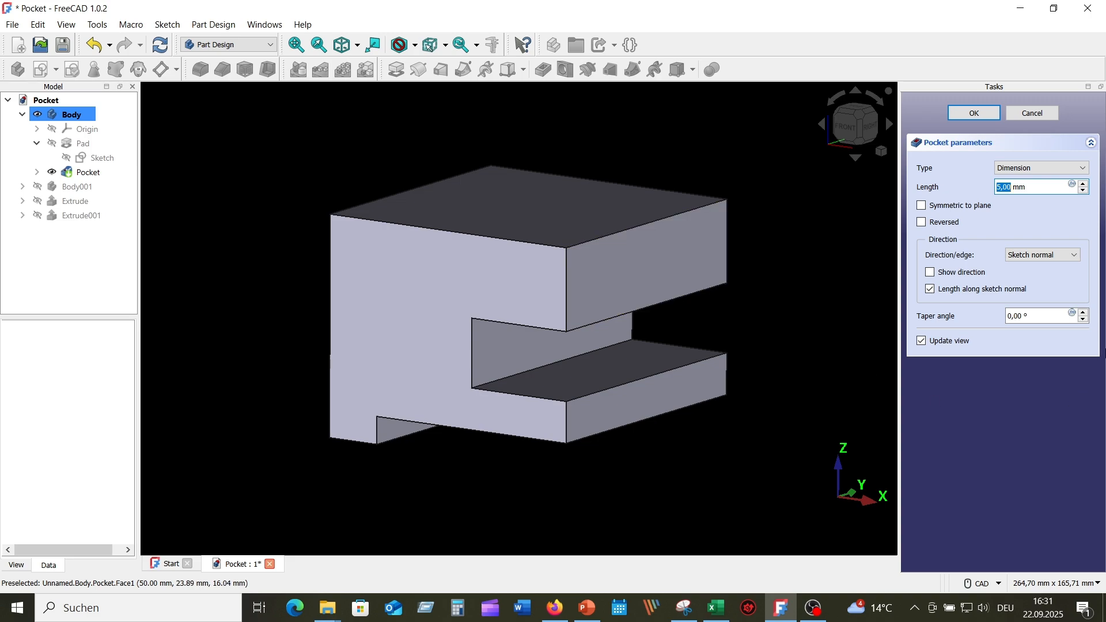
click(1083, 169)
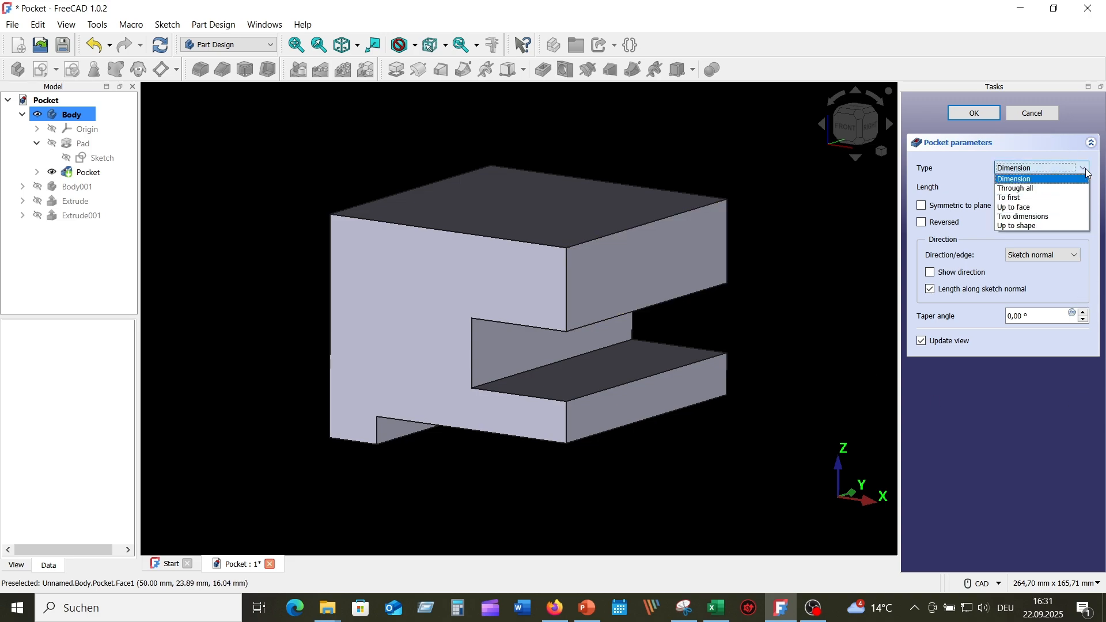
click(1040, 191)
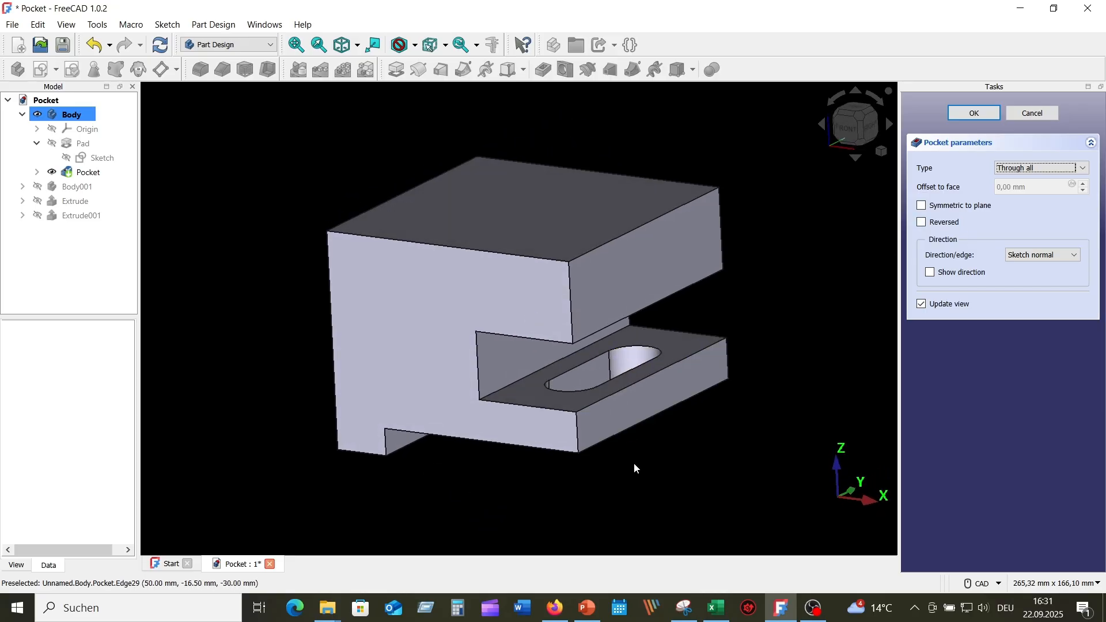
click(922, 205)
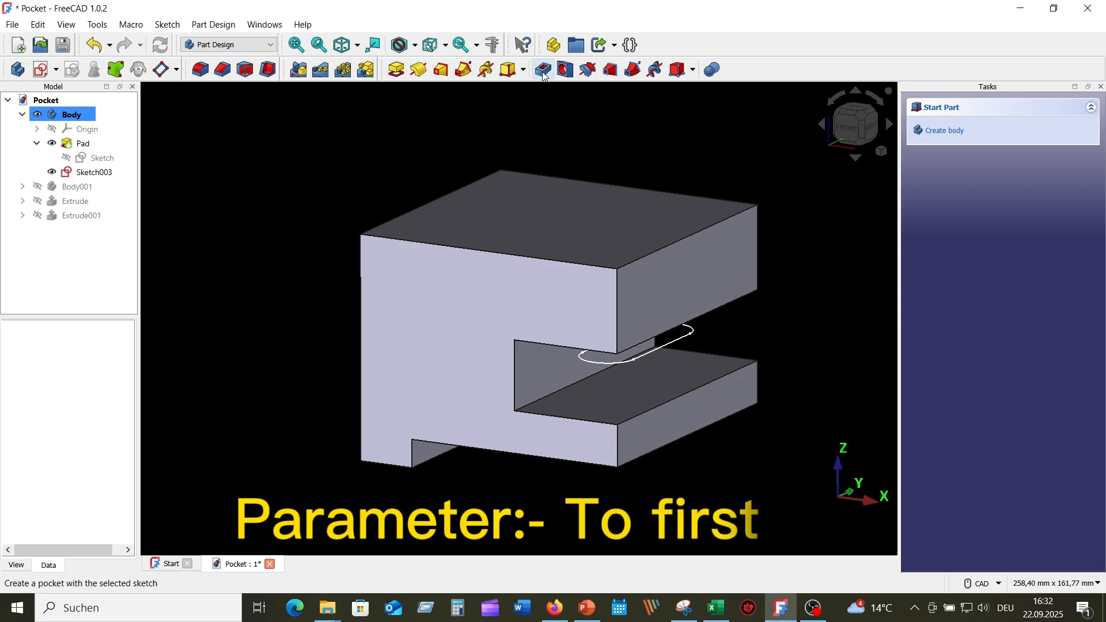
- Start a Pocket from the slot sketch with type To first and select the lower ledge's upper face
click(543, 72)
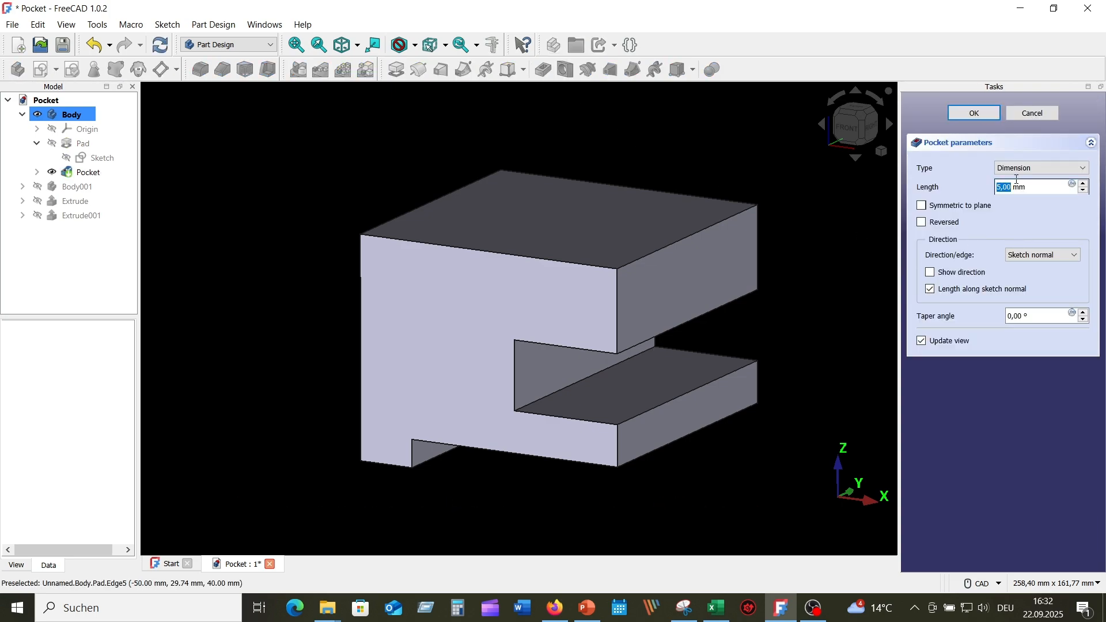
click(1085, 168)
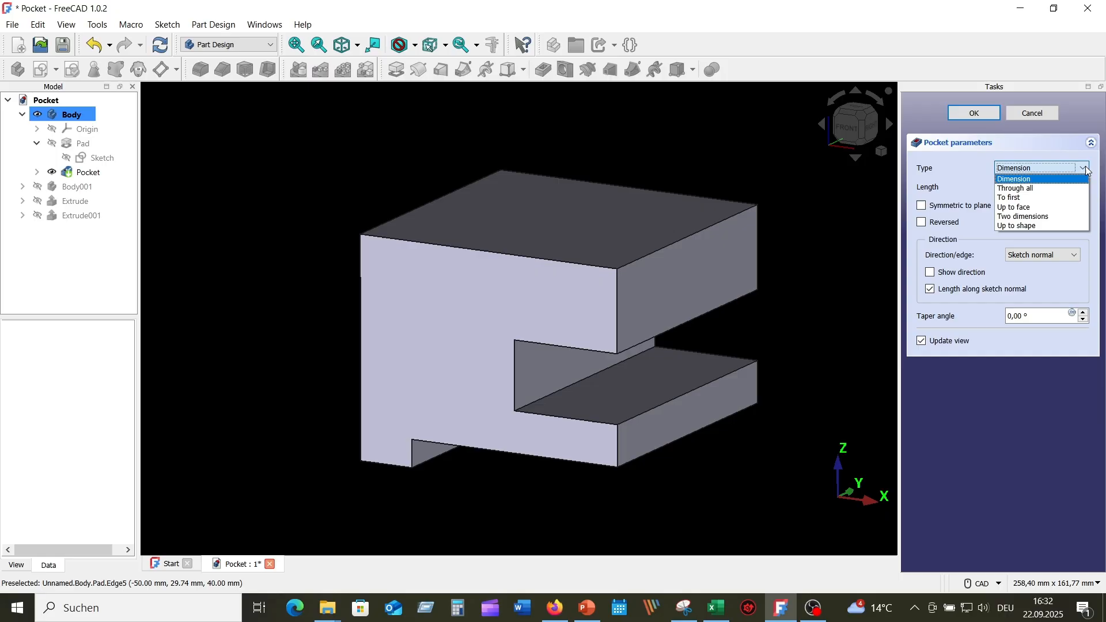
click(1039, 199)
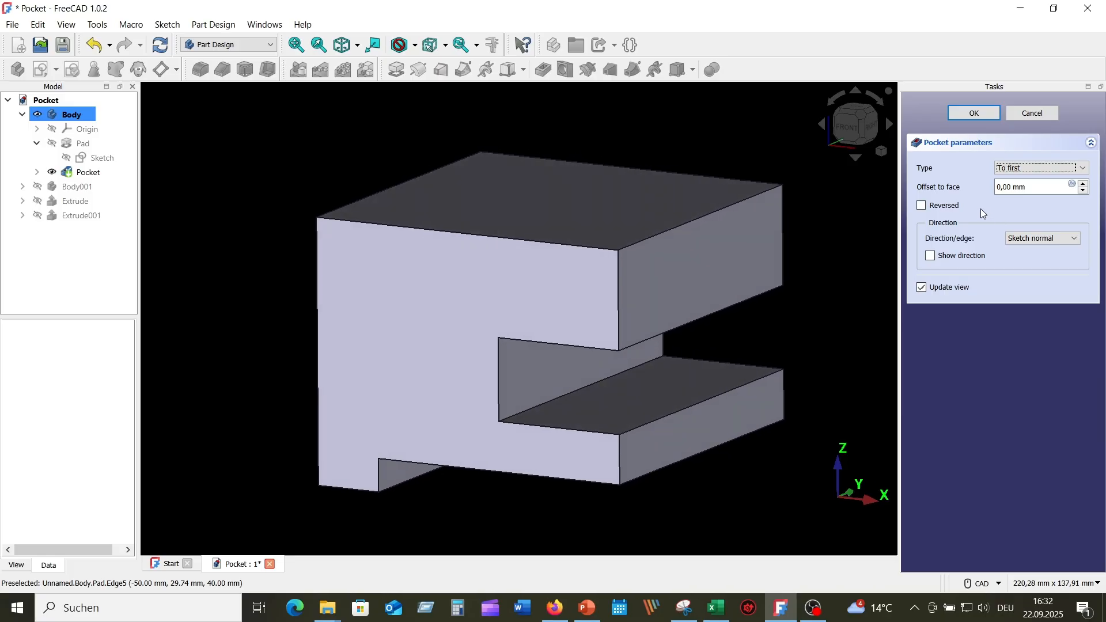
click(660, 392)
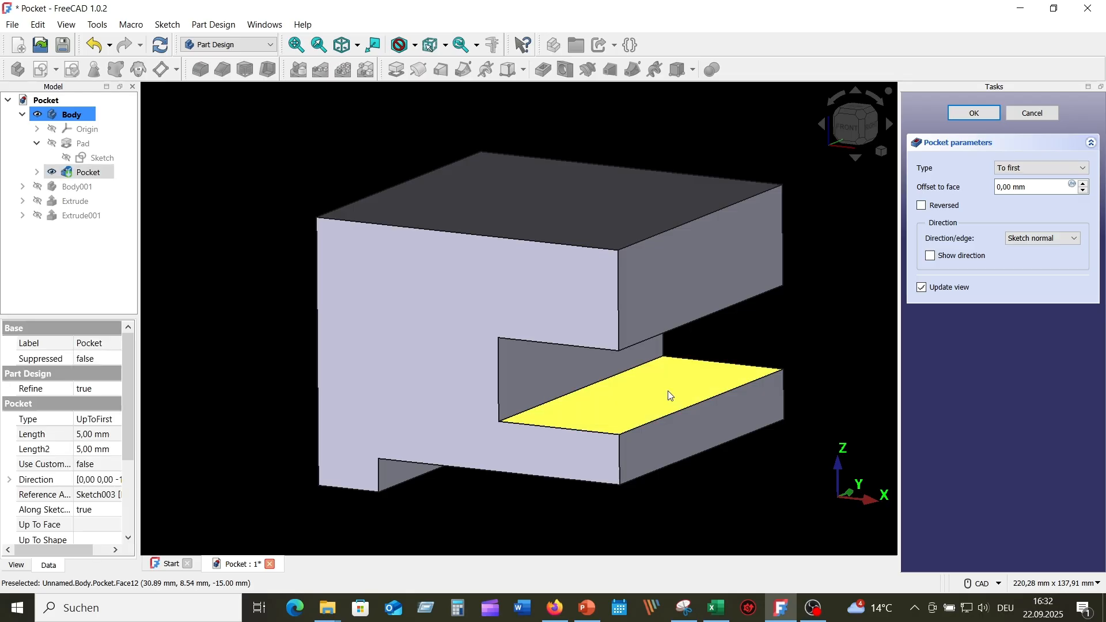
- Set the To first pocket's offset to face to 8 mm
click(1084, 189)
click(1084, 189)
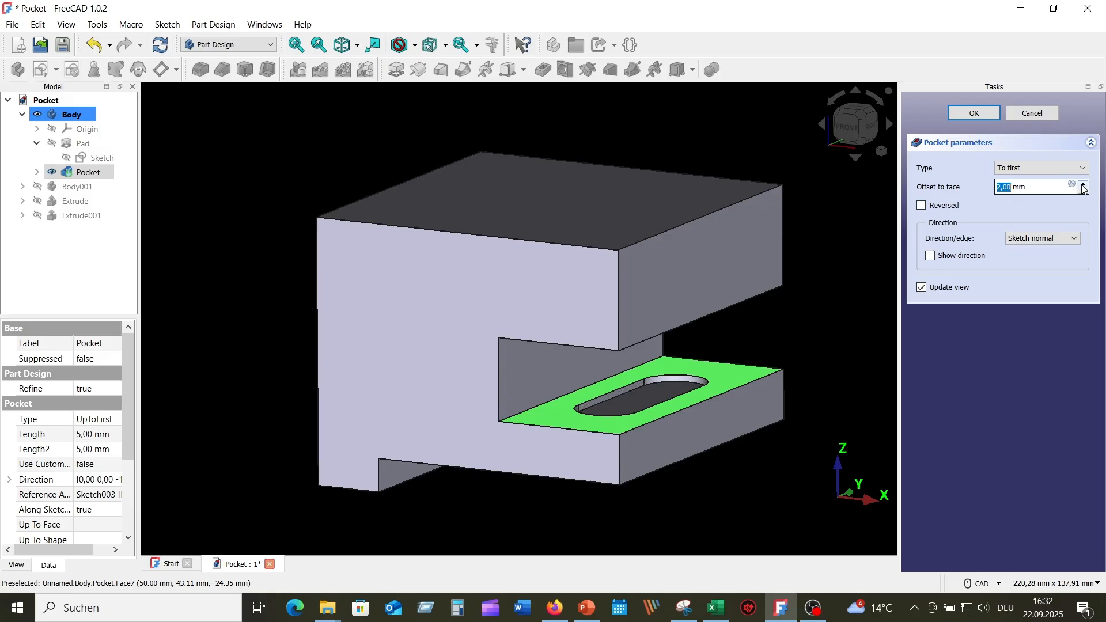
click(1083, 189)
click(1084, 188)
click(1083, 189)
click(1084, 189)
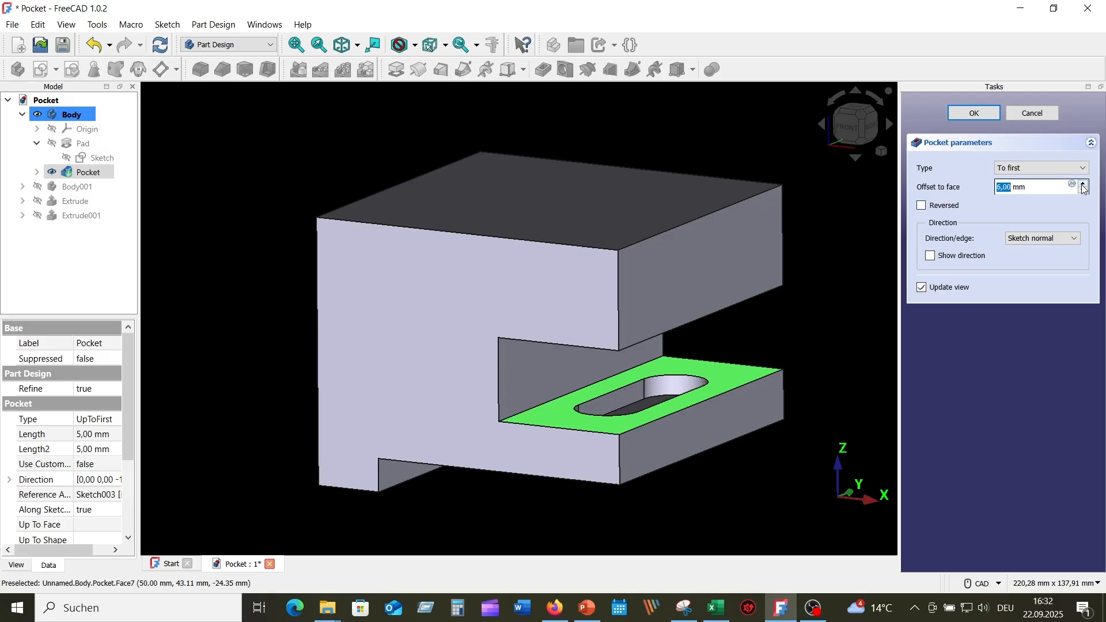
click(1083, 189)
click(1084, 189)
mouse_move(553, 332)
middle_down()
mouse_move(679, 429)
mouse_move(626, 424)
mouse_move(674, 387)
mouse_move(676, 405)
middle_up()
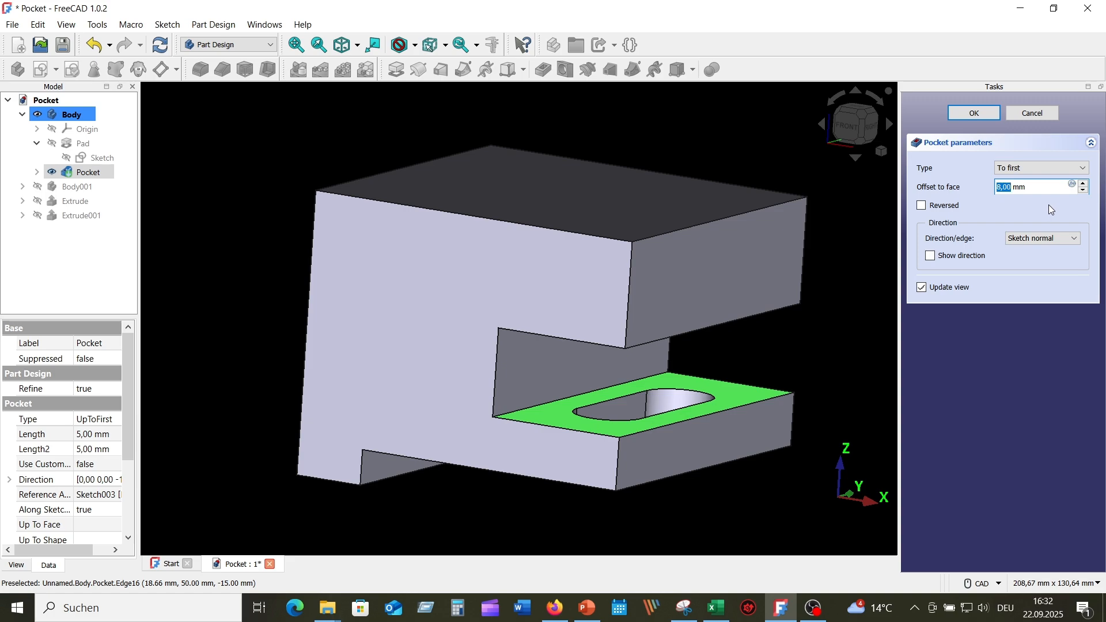
- Try reversing the To first pocket's direction, inspect the body, and restore the original direction
click(923, 206)
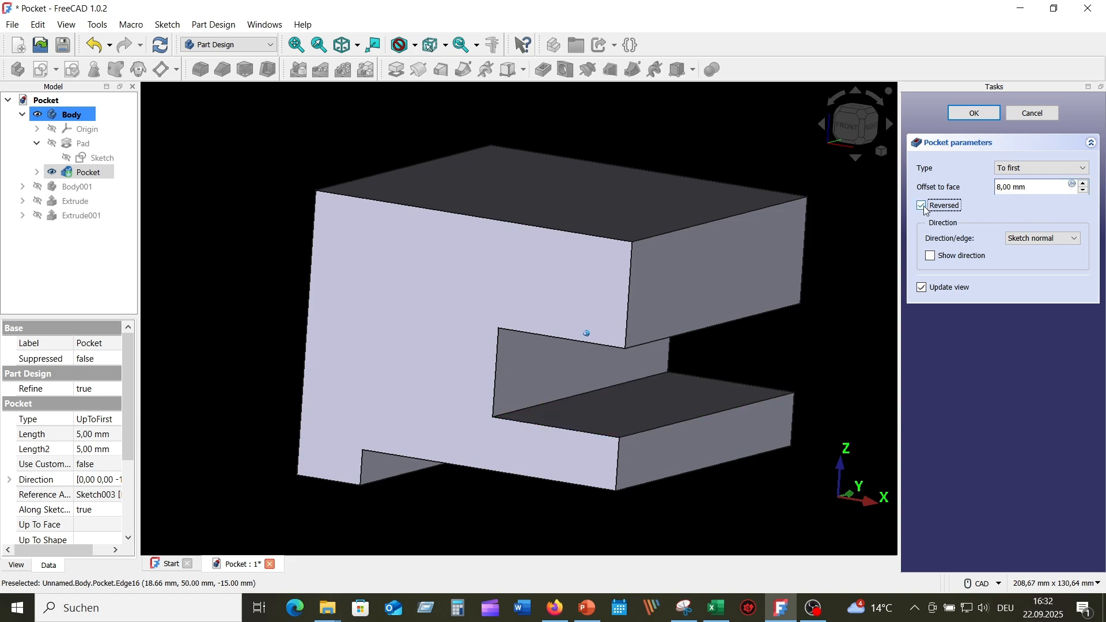
middle_drag(585, 332, 664, 379)
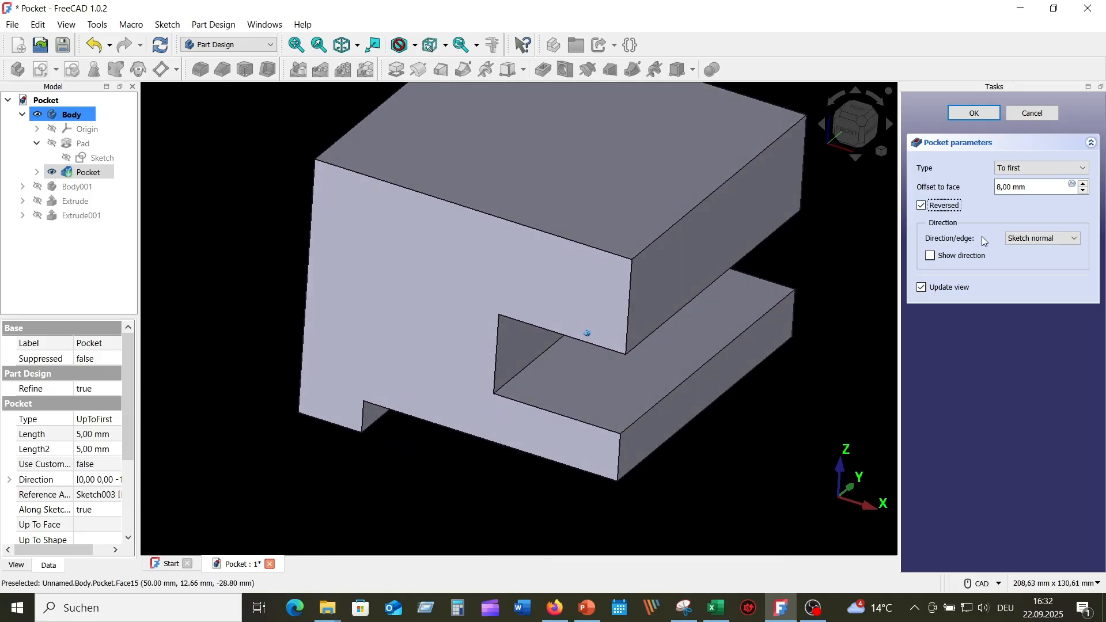
click(923, 206)
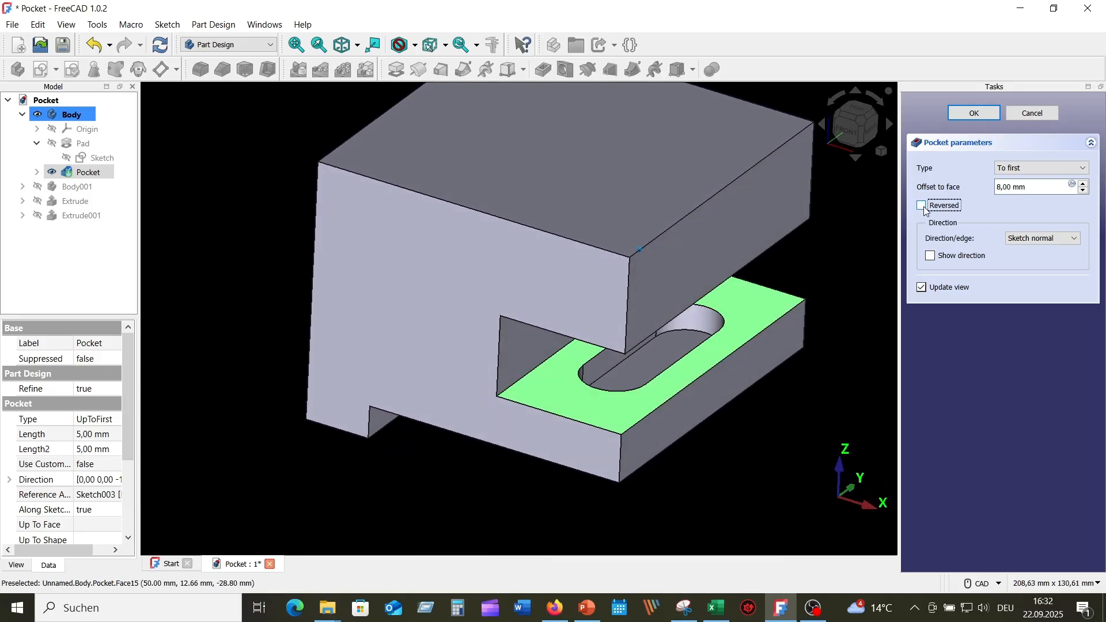
middle_drag(766, 322, 782, 371)
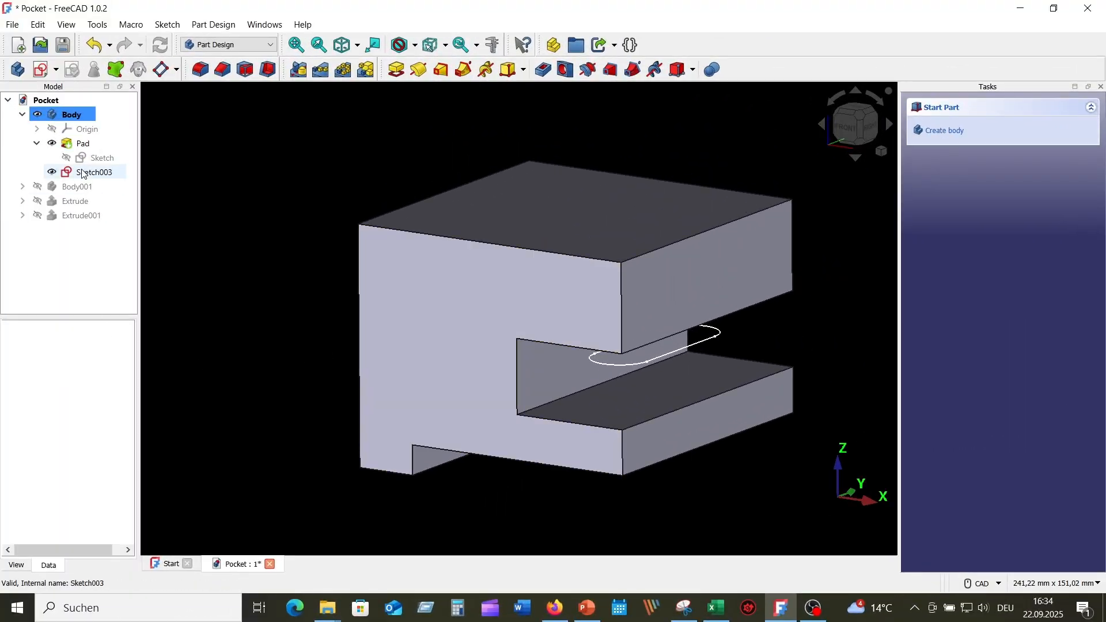
- Try a Pocket from the slot sketch (Sketch003) with the type Up to face
click(86, 172)
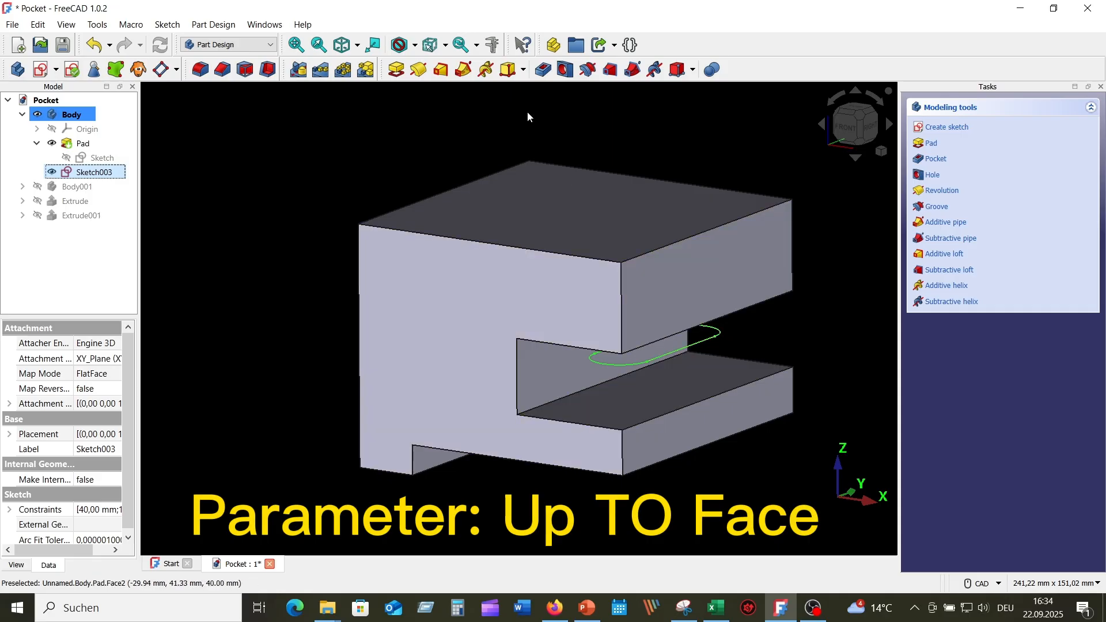
click(547, 74)
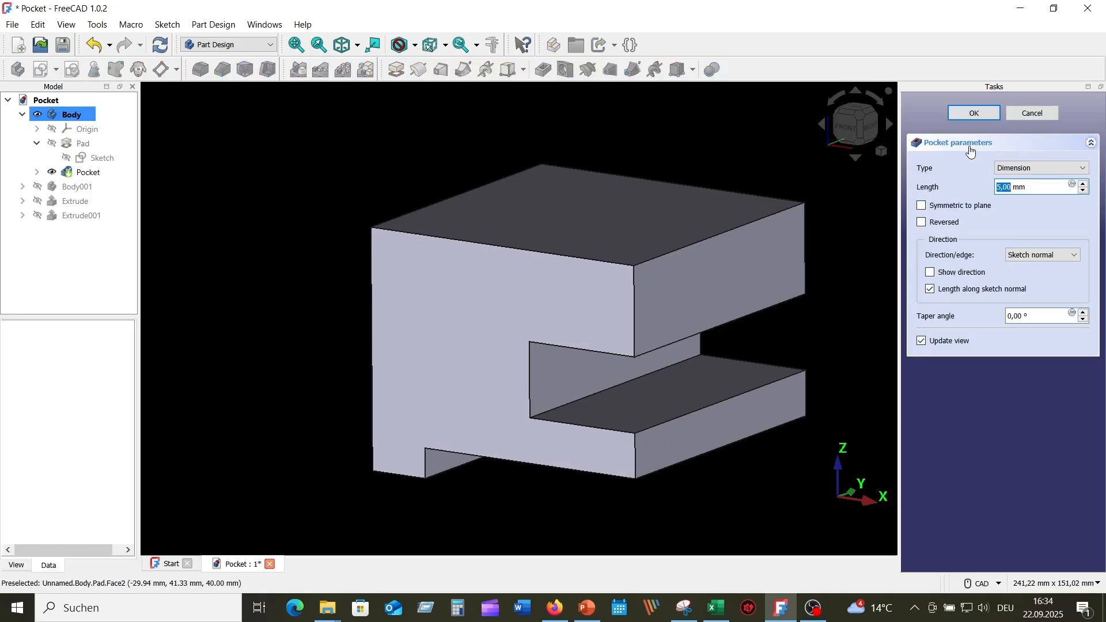
click(1088, 171)
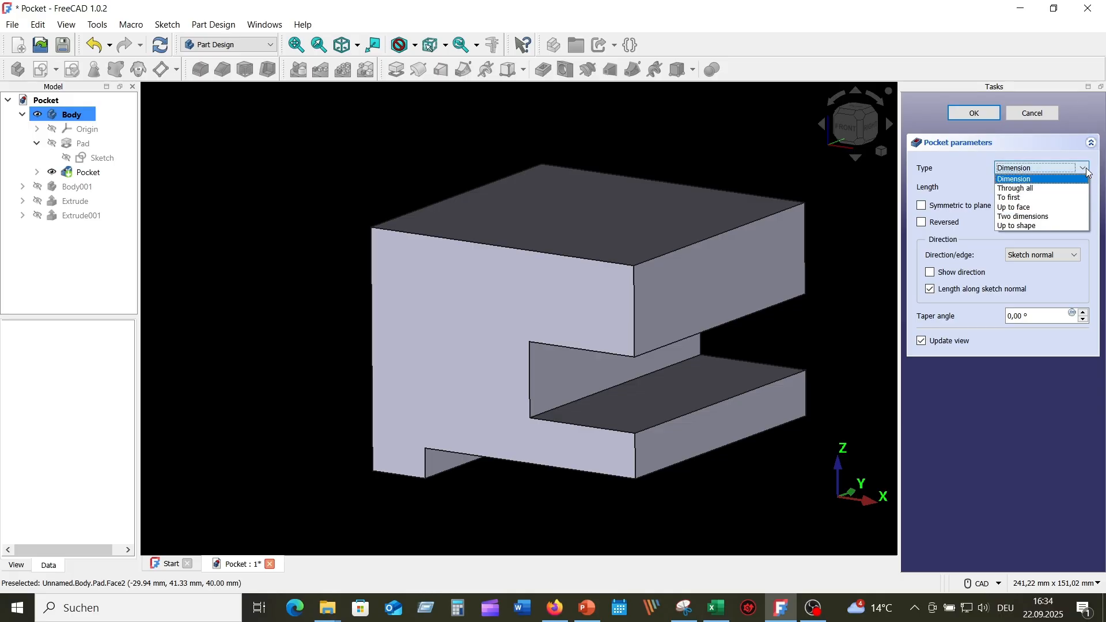
click(1049, 208)
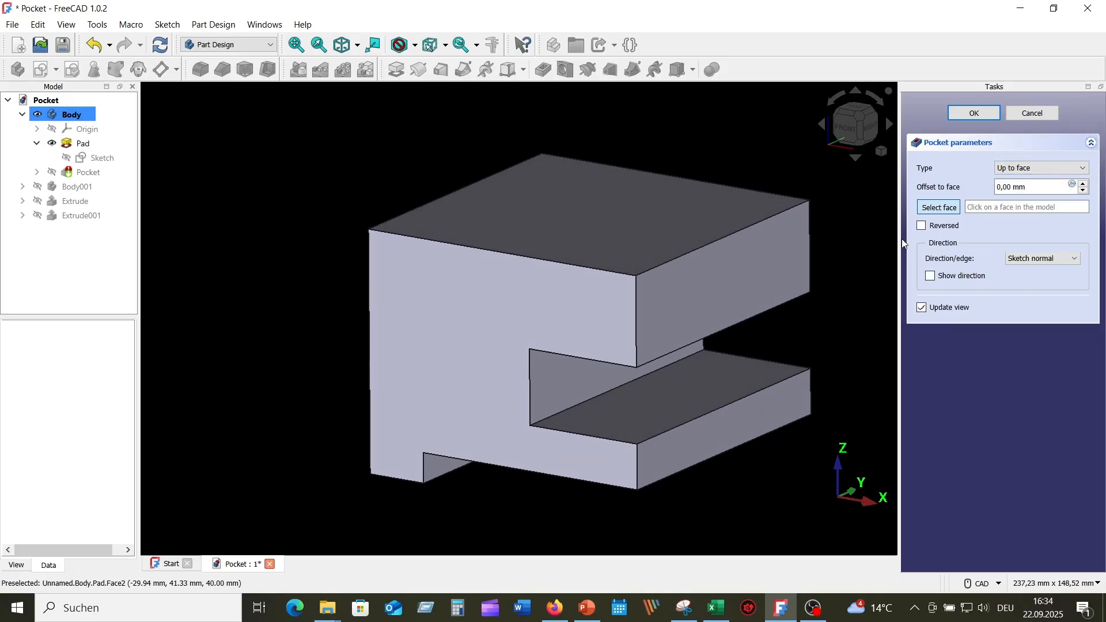
click(686, 223)
middle_drag(706, 227, 806, 263)
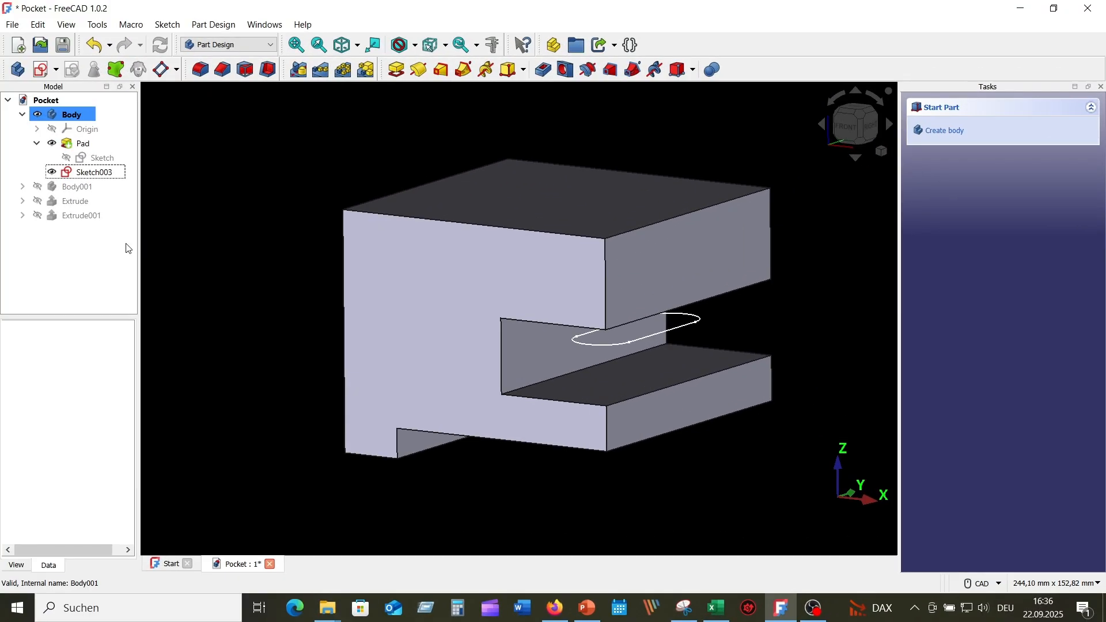
- Try a Pocket from the slot sketch (Sketch003) with the type Two dimensions
click(89, 173)
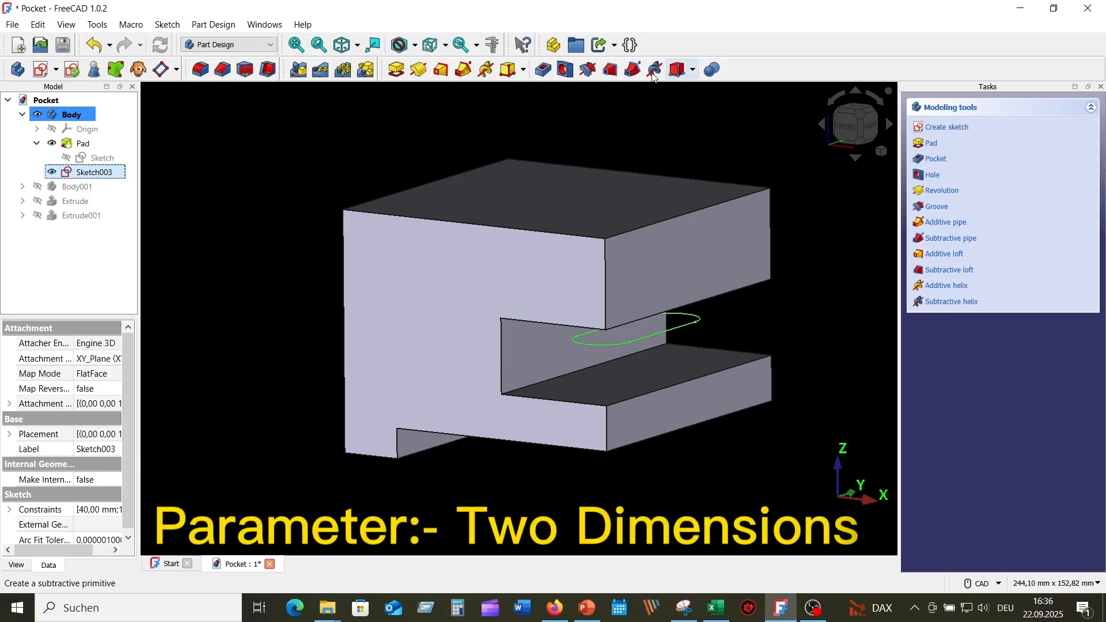
click(543, 69)
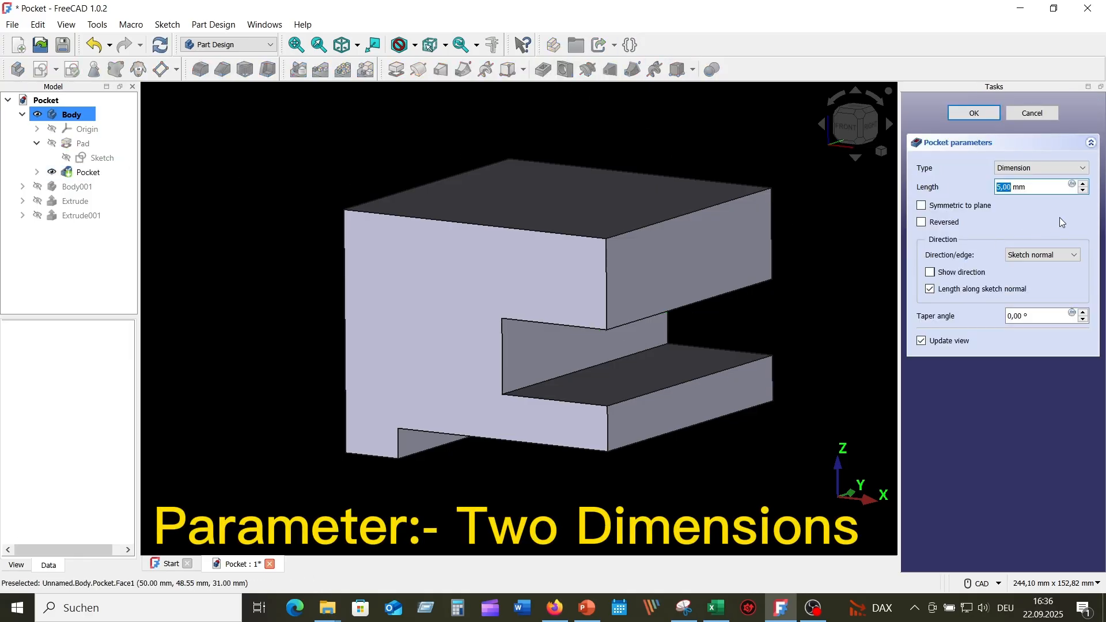
click(1083, 168)
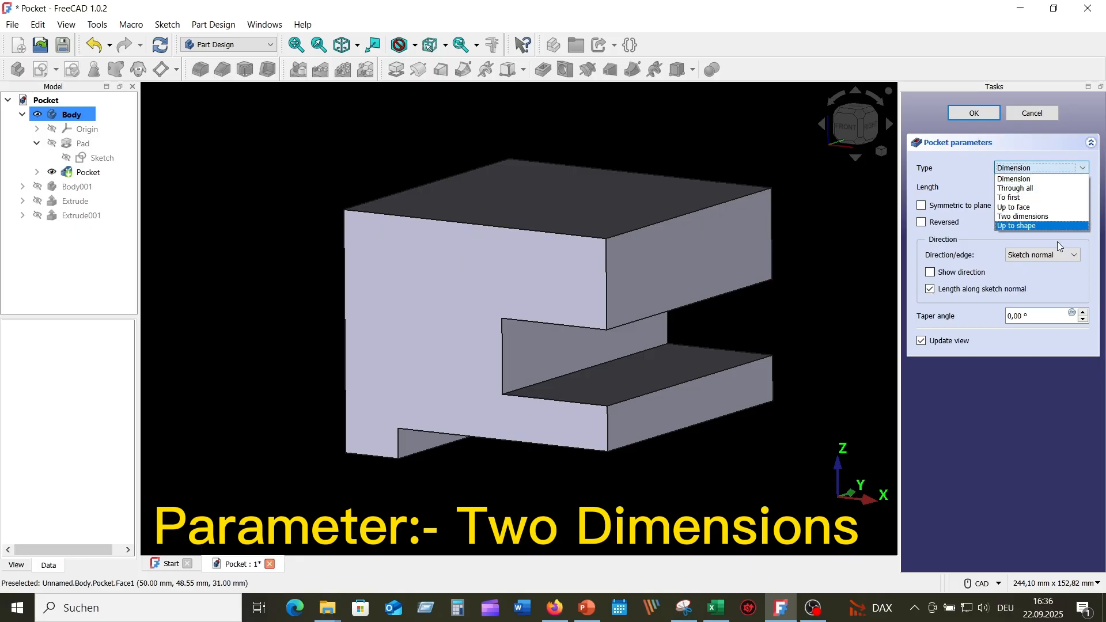
click(1051, 217)
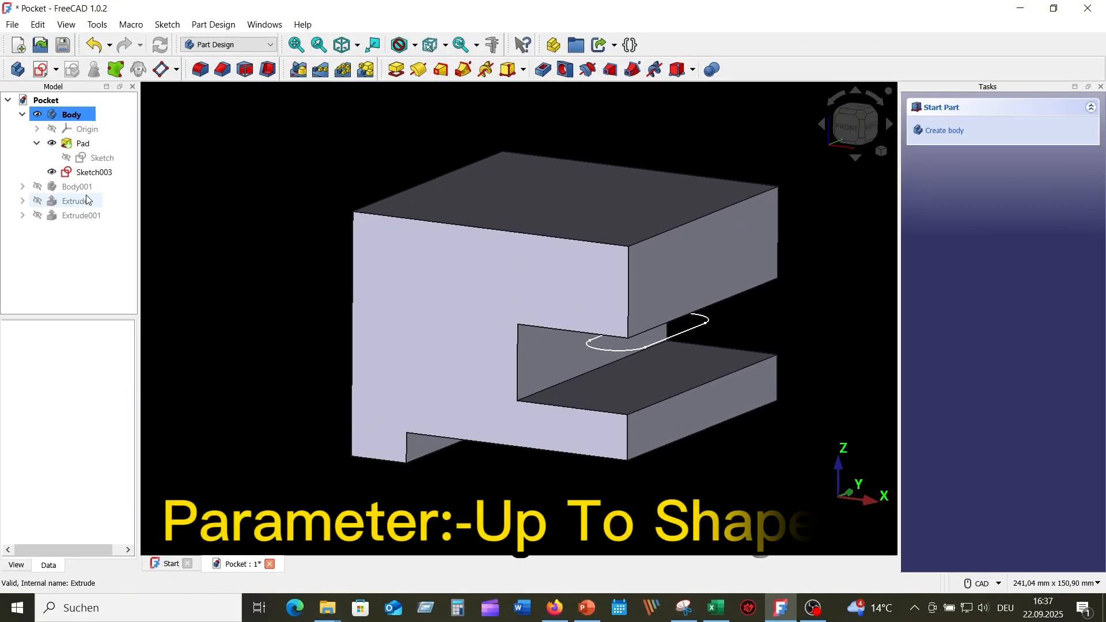
- Start a Pocket from the slot sketch (Sketch003) and set its type to Up to shape
click(110, 176)
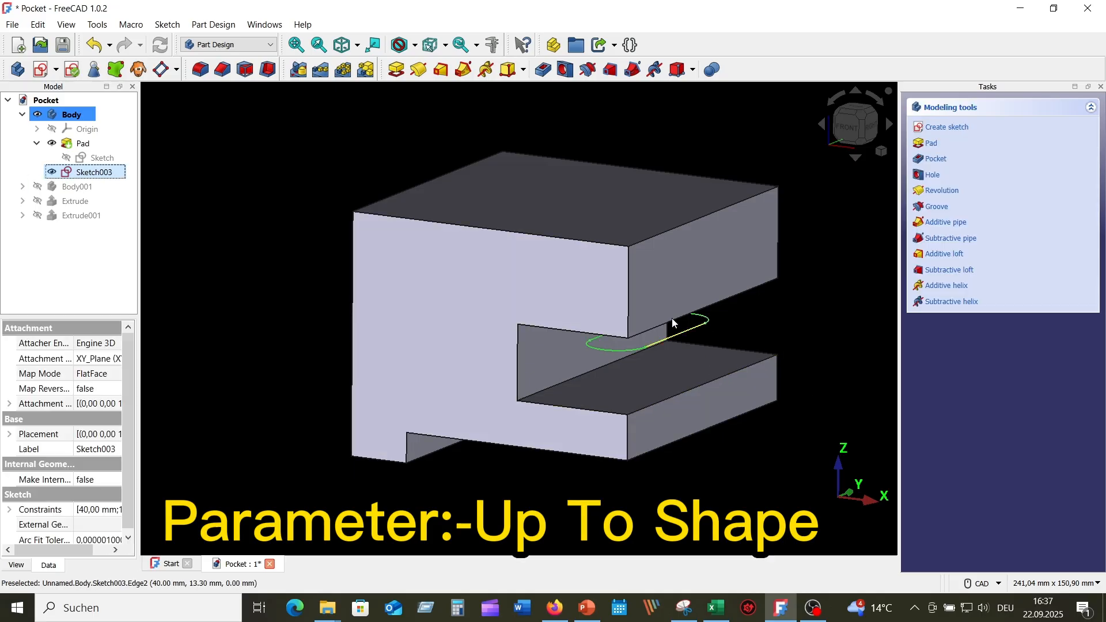
middle_drag(699, 328, 701, 318)
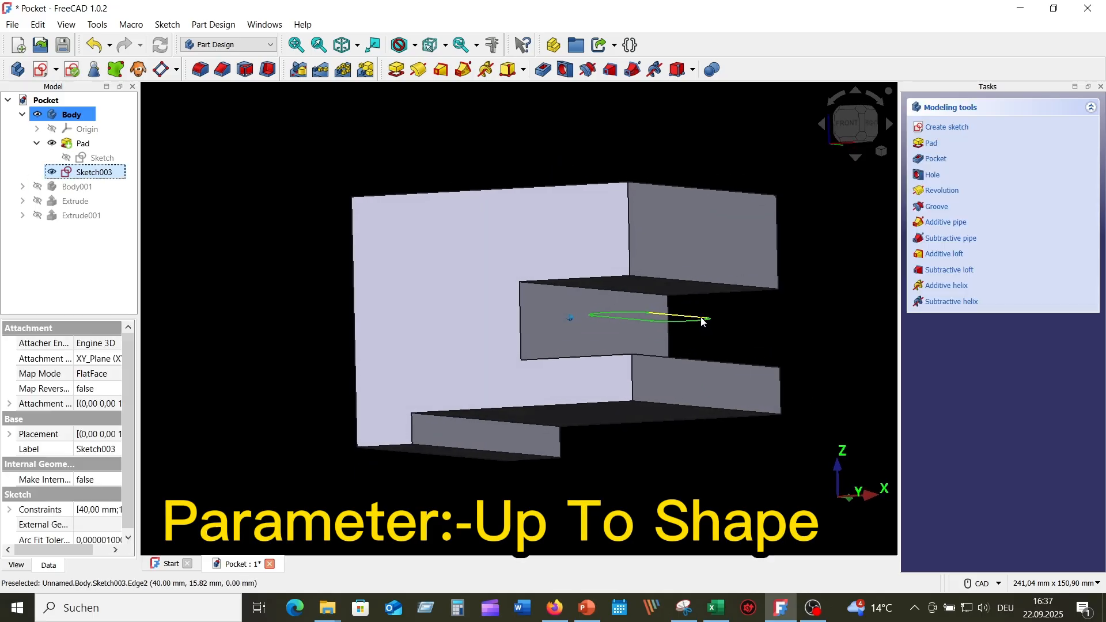
click(544, 72)
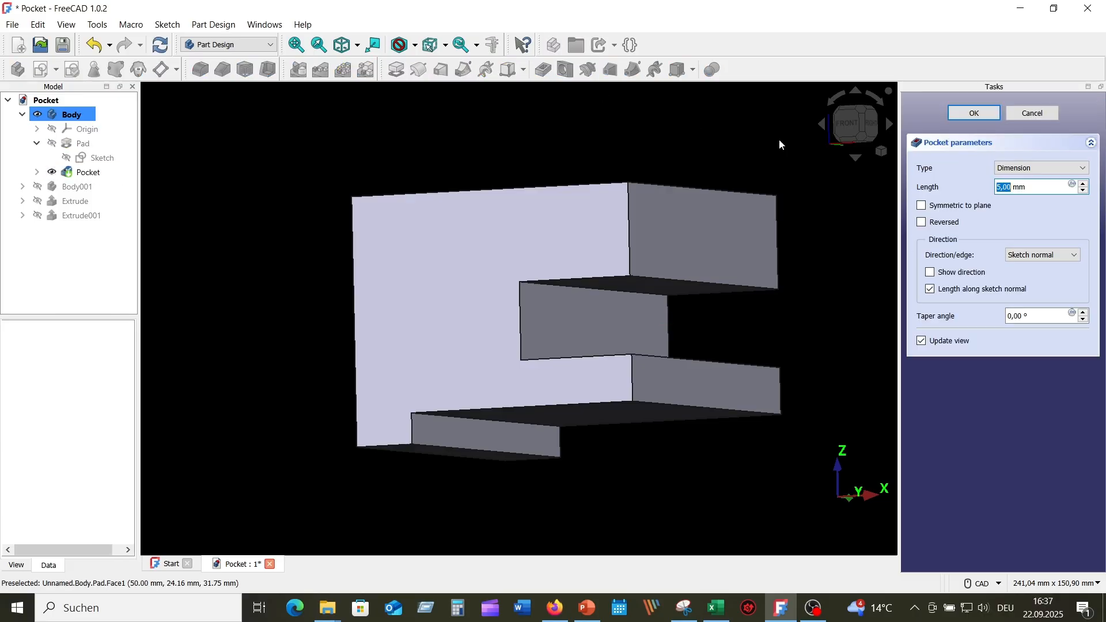
click(1083, 171)
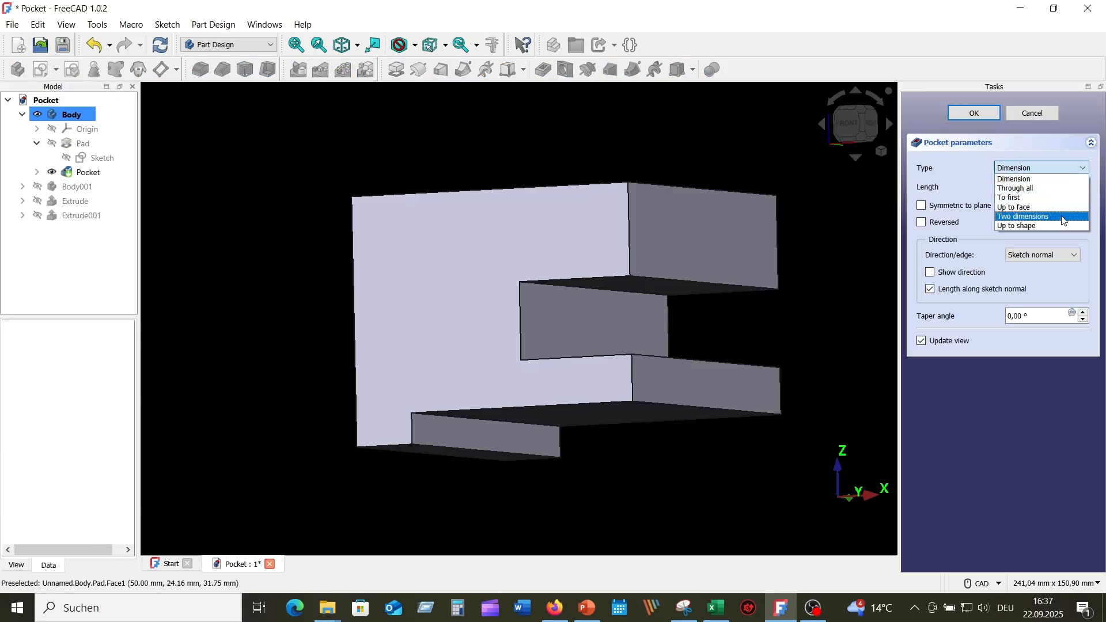
click(1050, 226)
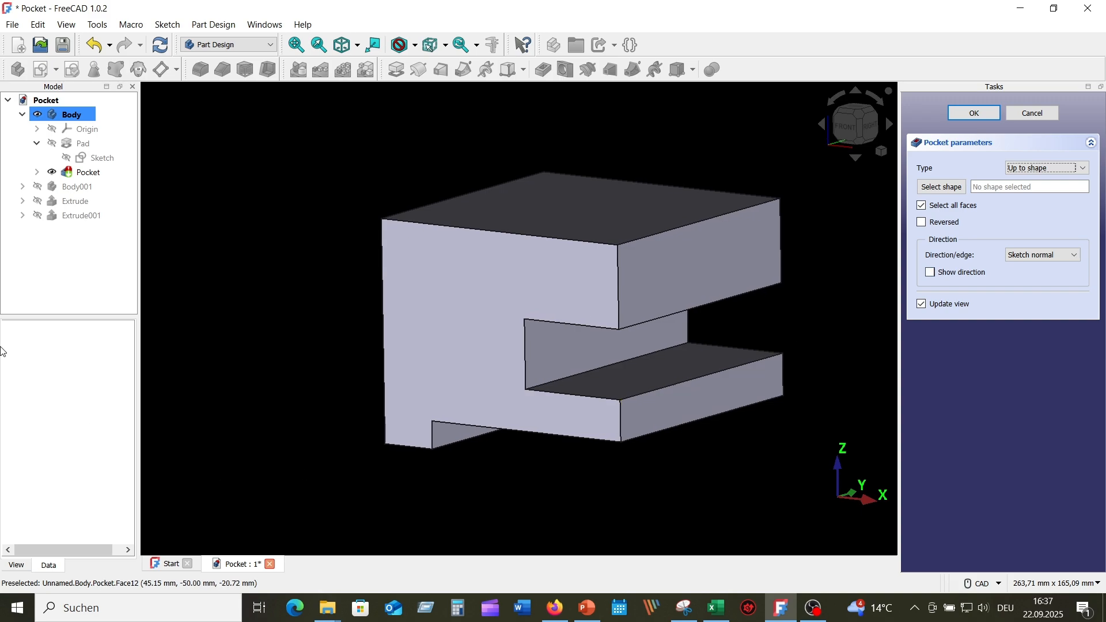
- Show the curved Extrude surface to pick it as the pocket's limiting shape, and hide it again
click(38, 200)
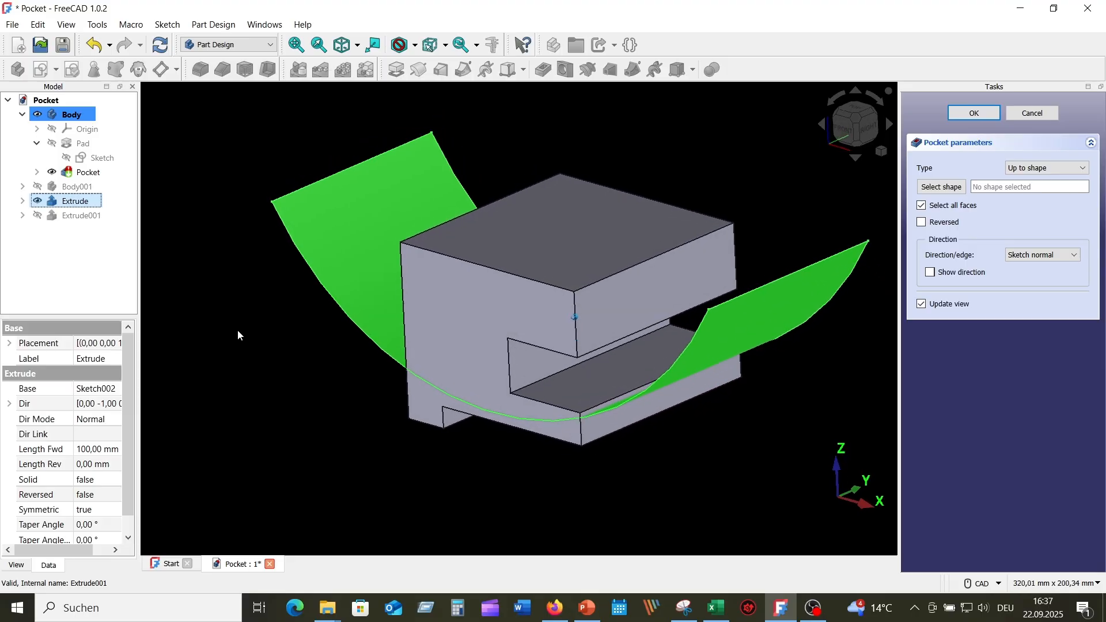
click(943, 188)
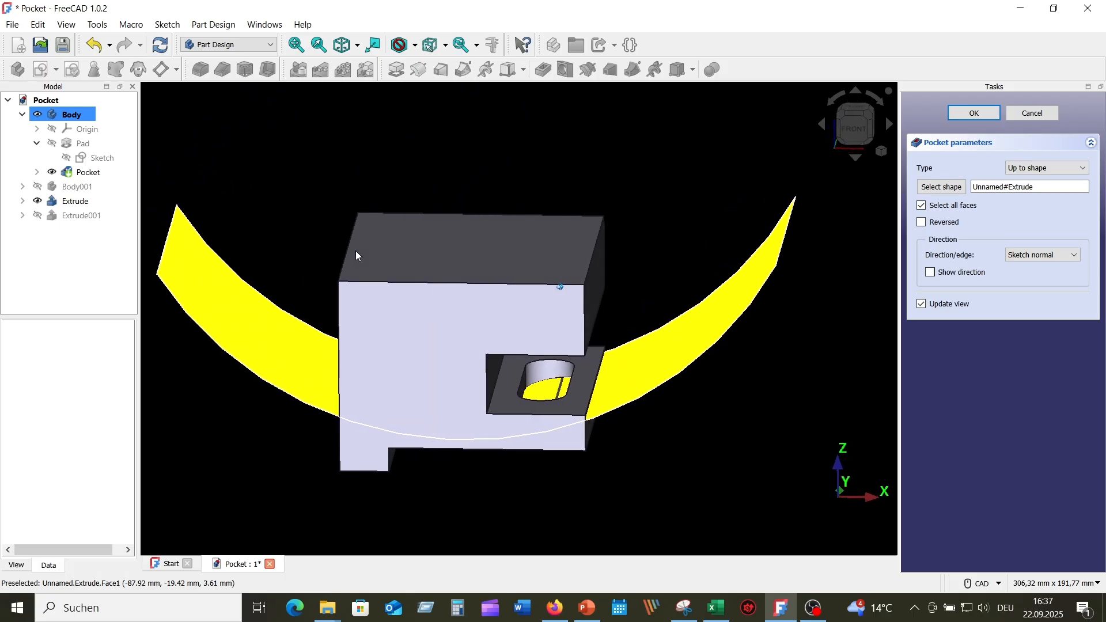
click(356, 252)
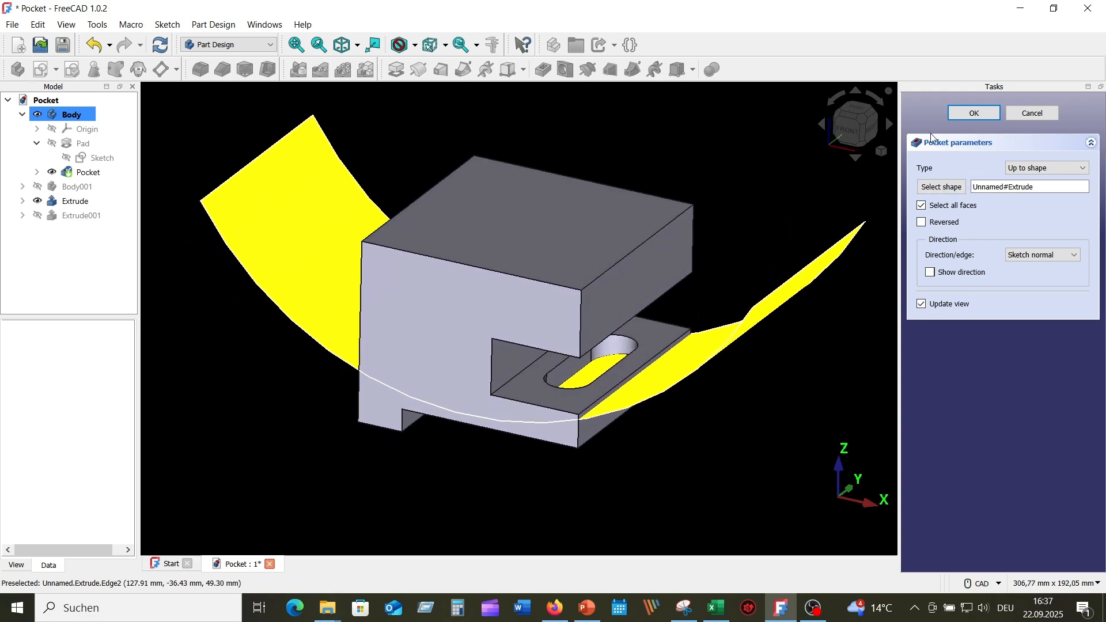
click(39, 202)
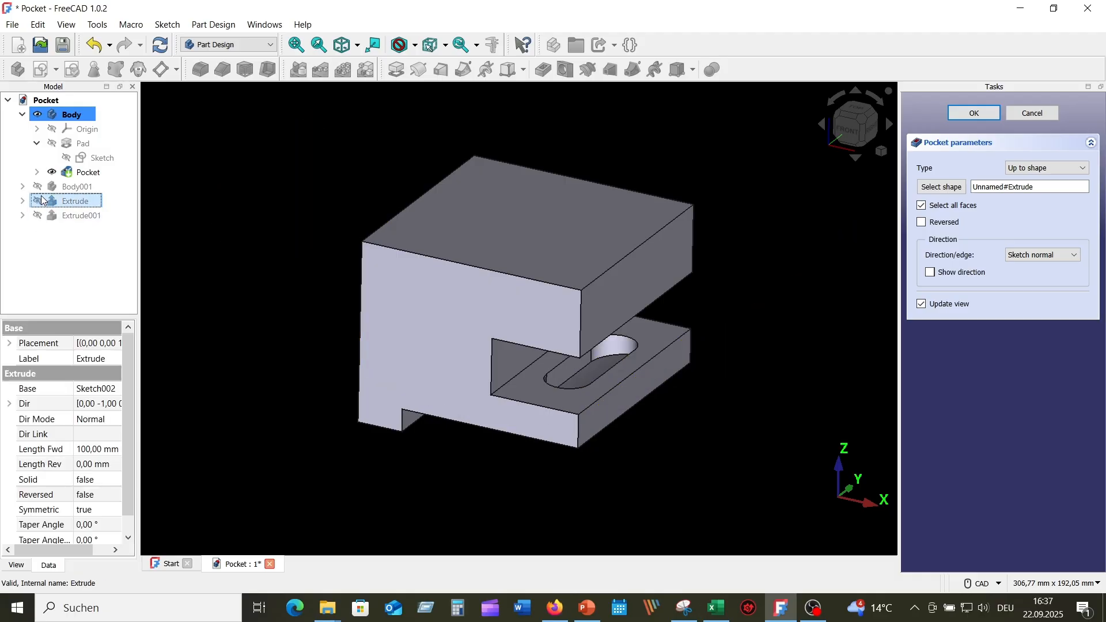